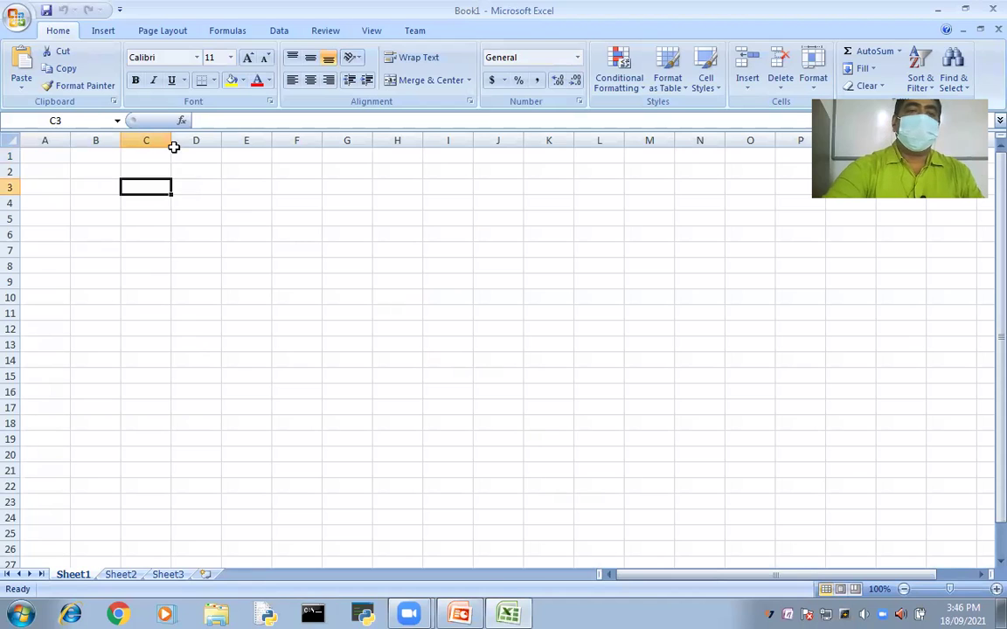
Step: Widen column C and enter 23, 34 and 45 in cells C3 to E3
{"action": "left_click_drag", "start_coordinate": [170, 140], "coordinate": [200, 140]}
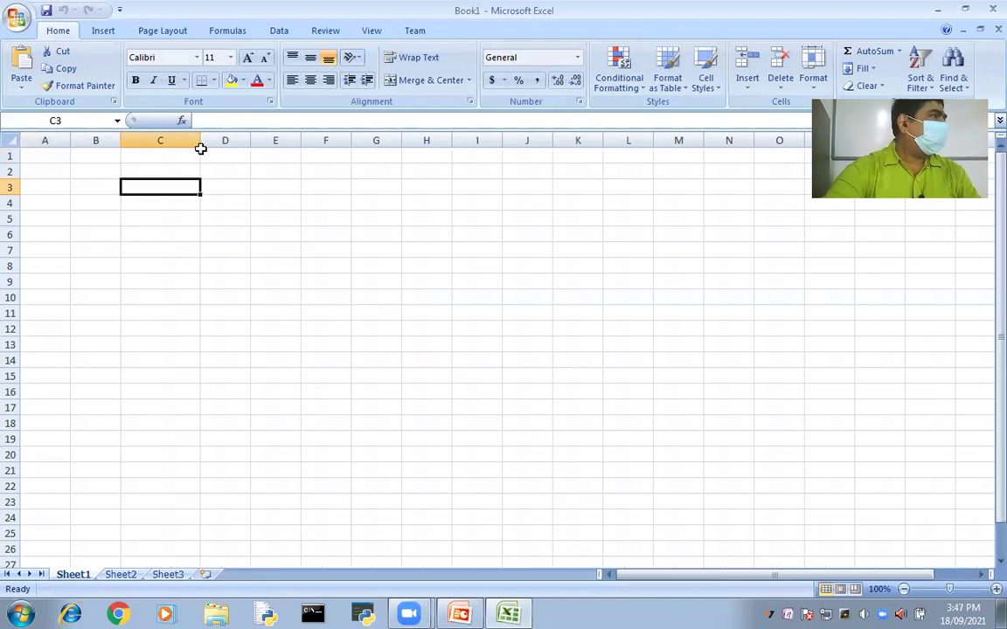
{"action": "type", "text": "23"}
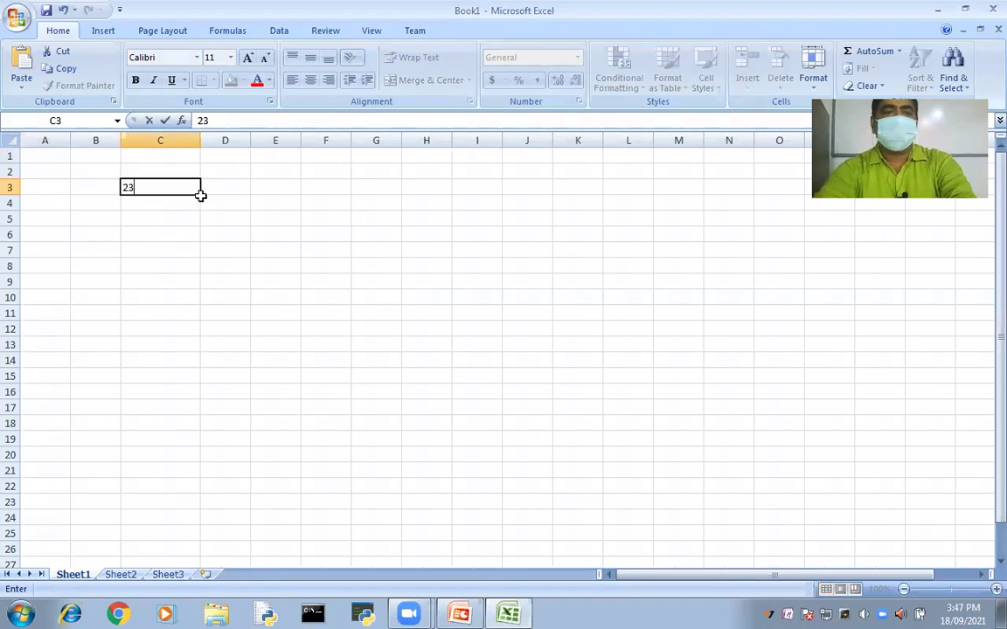
{"action": "left_click", "coordinate": [232, 180]}
{"action": "type", "text": "34"}
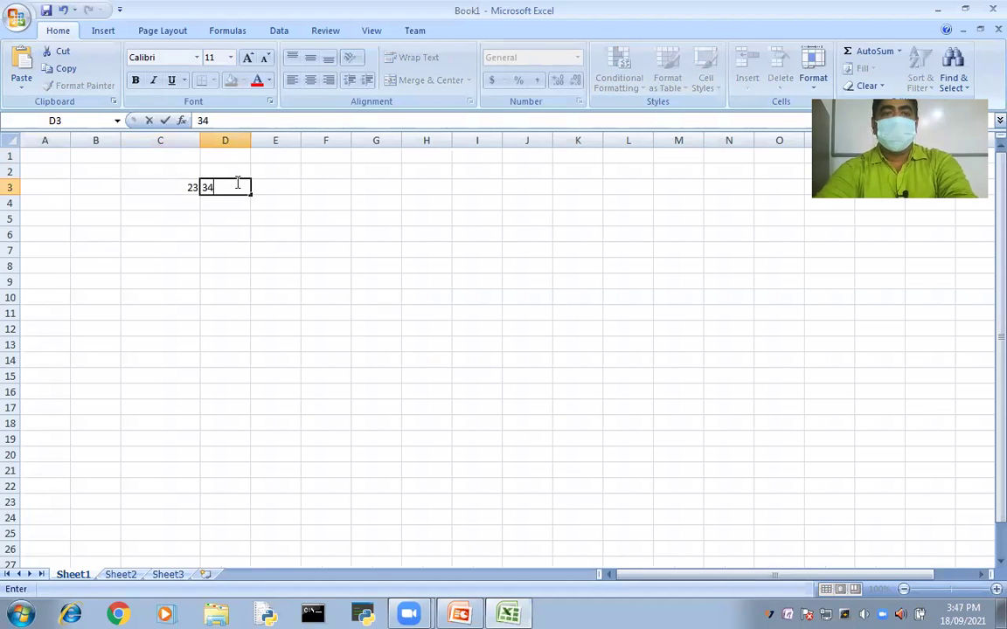
{"action": "left_click", "coordinate": [285, 184]}
{"action": "type", "text": "45"}
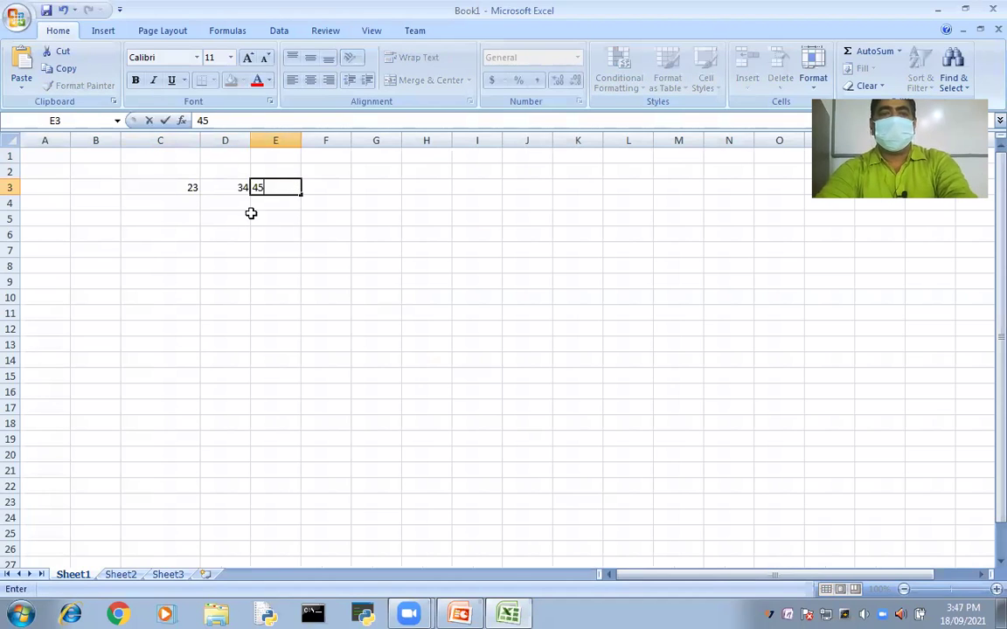
Step: Enter 34, 30 and 55 in cells C4 to E4
{"action": "left_click", "coordinate": [195, 203]}
{"action": "type", "text": "34"}
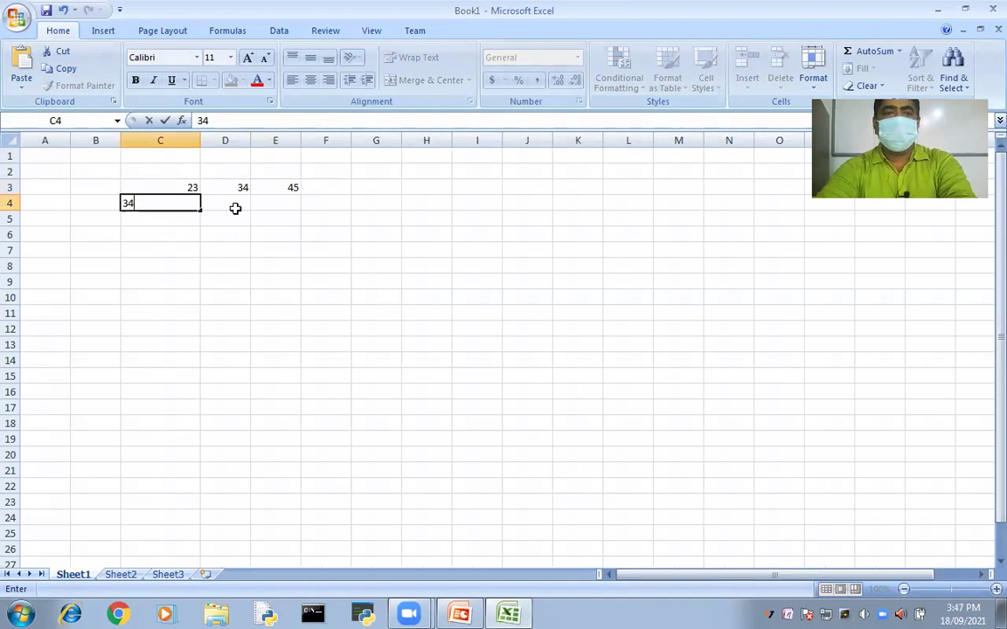
{"action": "left_click", "coordinate": [236, 203]}
{"action": "type", "text": "30"}
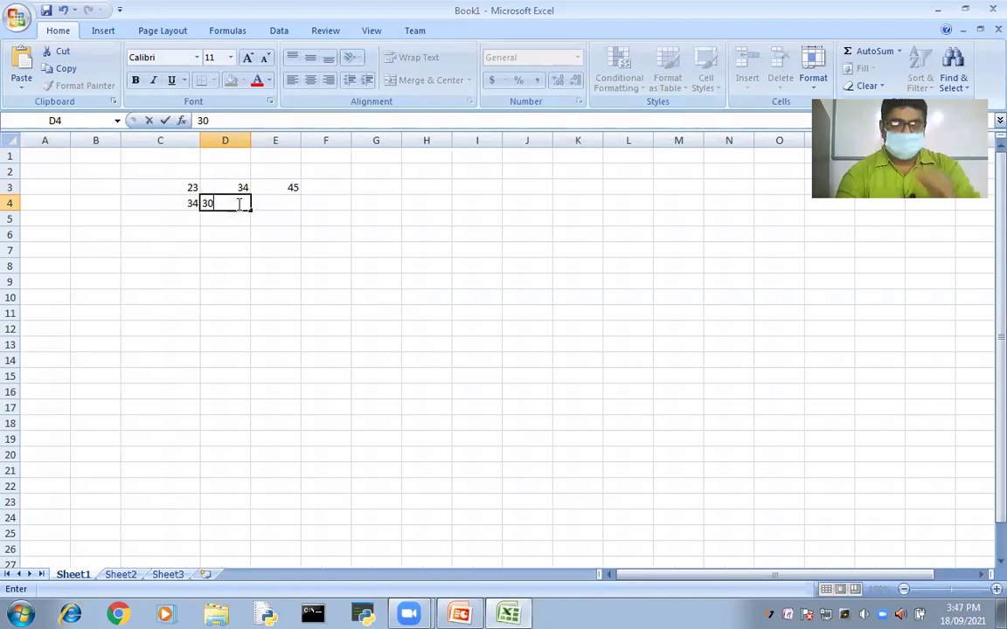
{"action": "key", "text": "Tab"}
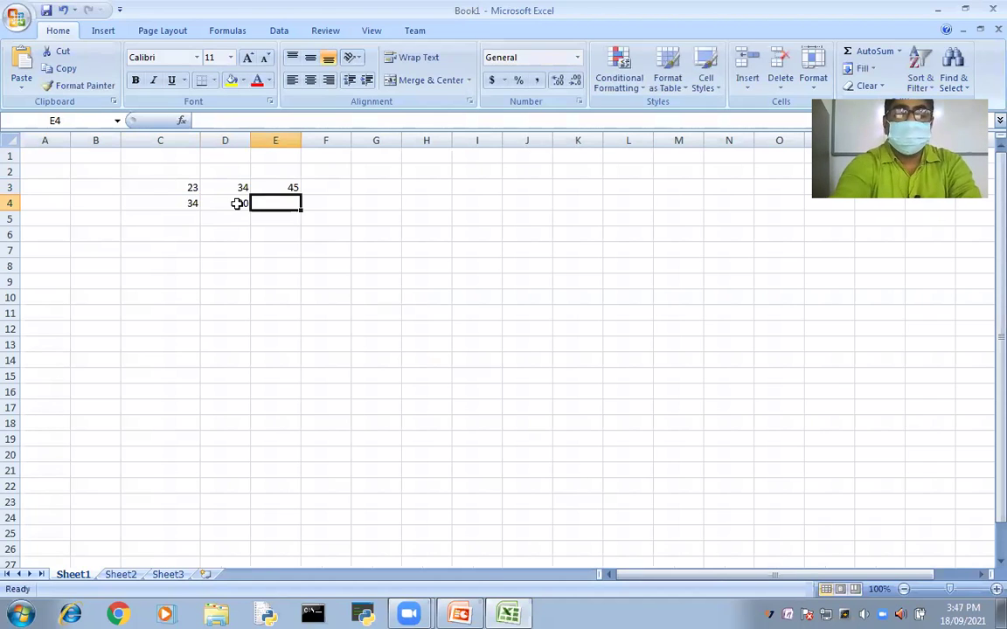
{"action": "type", "text": "55"}
{"action": "key", "text": "Return"}
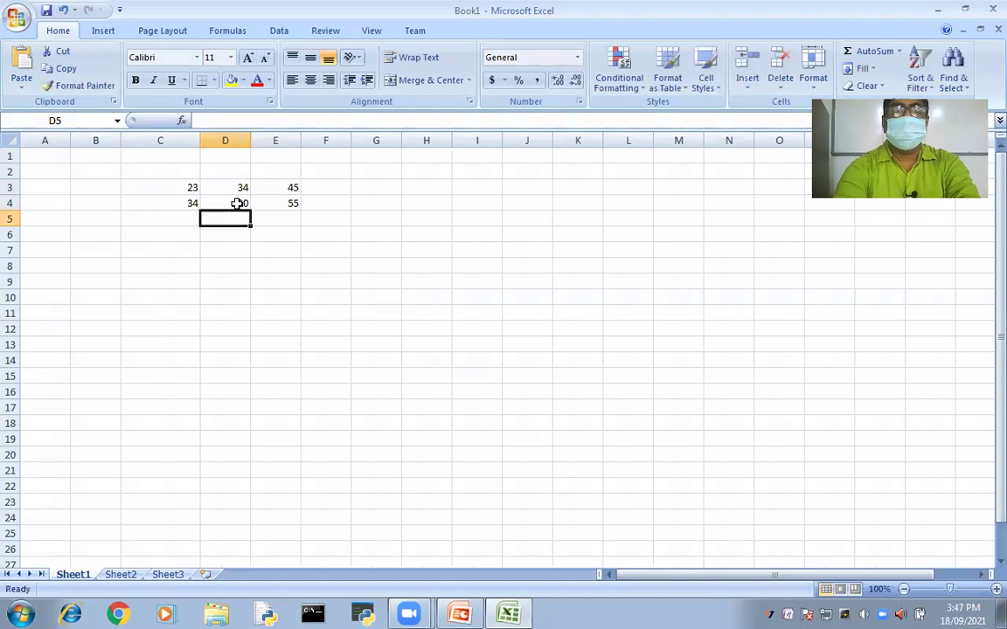
Step: Enter 45, 66 and 87 in cells C5 to E5
{"action": "key", "text": "Left"}
{"action": "type", "text": "45"}
{"action": "key", "text": "Tab"}
{"action": "type", "text": "66"}
{"action": "key", "text": "Tab"}
{"action": "type", "text": "87"}
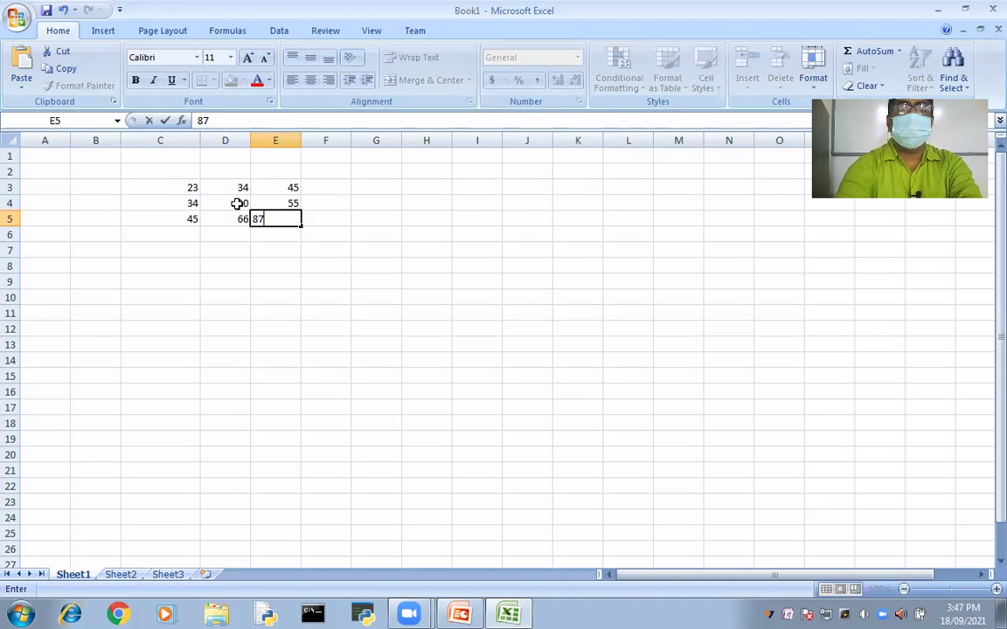
{"action": "left_click", "coordinate": [365, 294]}
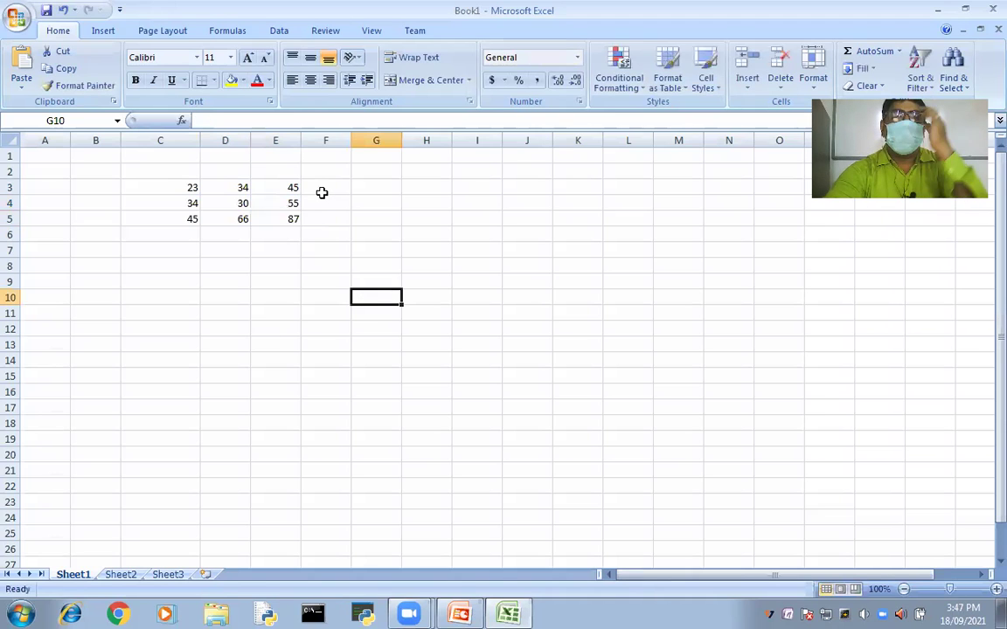
Step: Add up the first data row in cell F3 with the formula =C3+D3+E3
{"action": "left_click", "coordinate": [322, 193]}
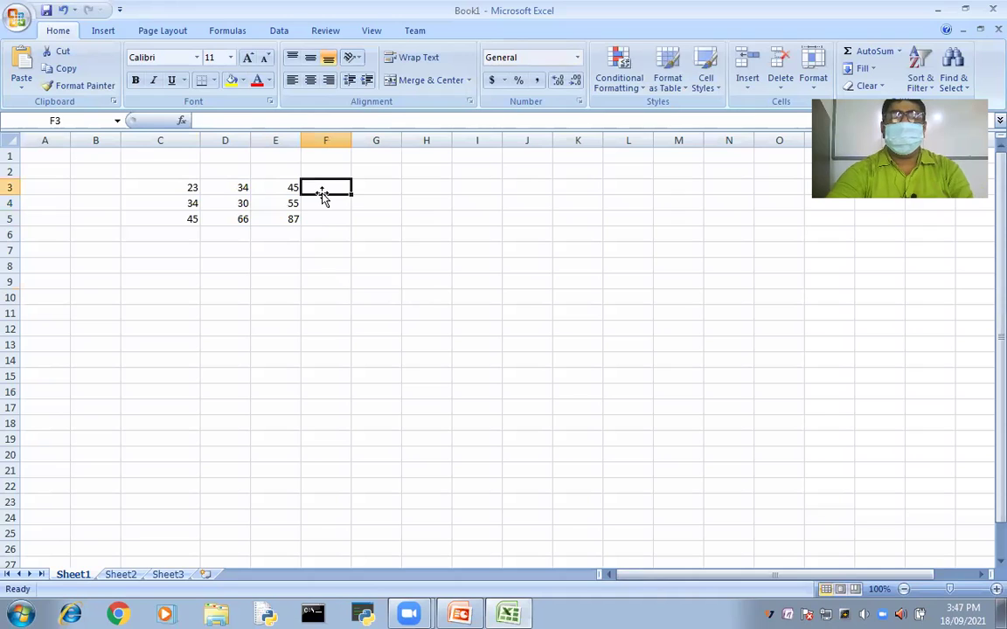
{"action": "type", "text": "="}
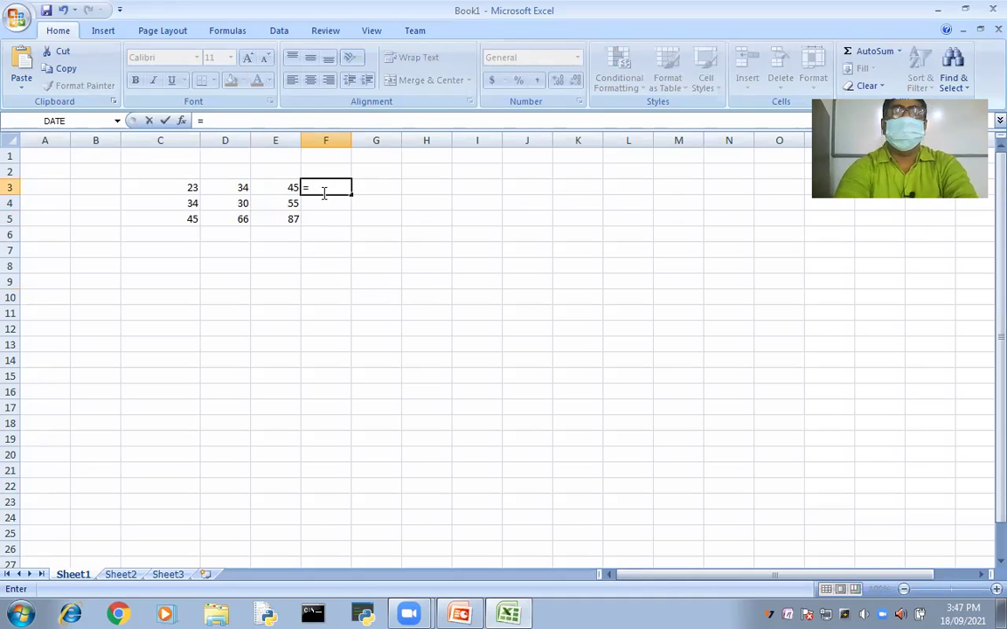
{"action": "left_click", "coordinate": [178, 189]}
{"action": "type", "text": "+"}
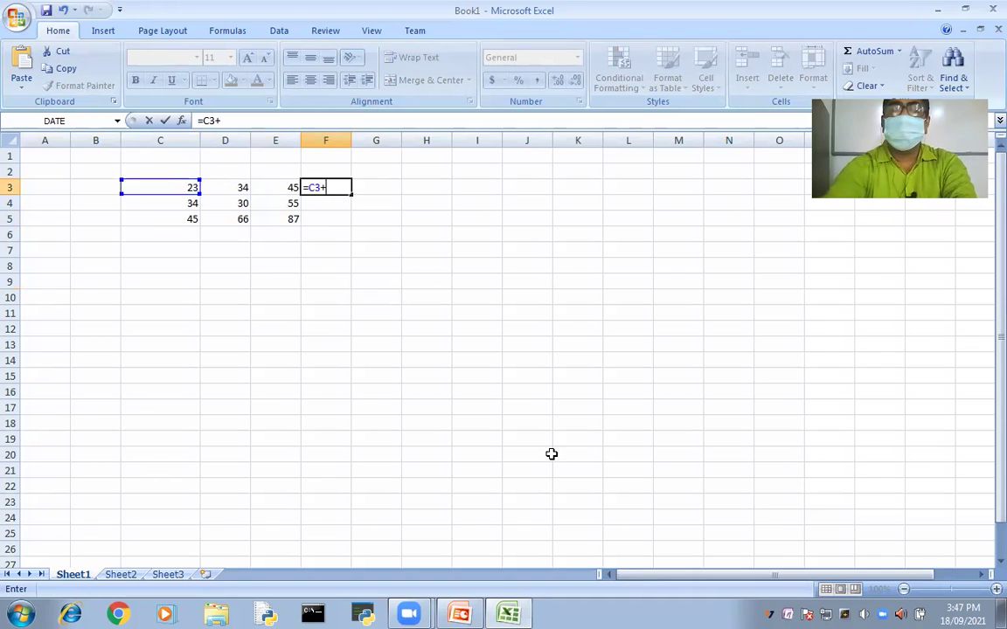
{"action": "left_click", "coordinate": [230, 189]}
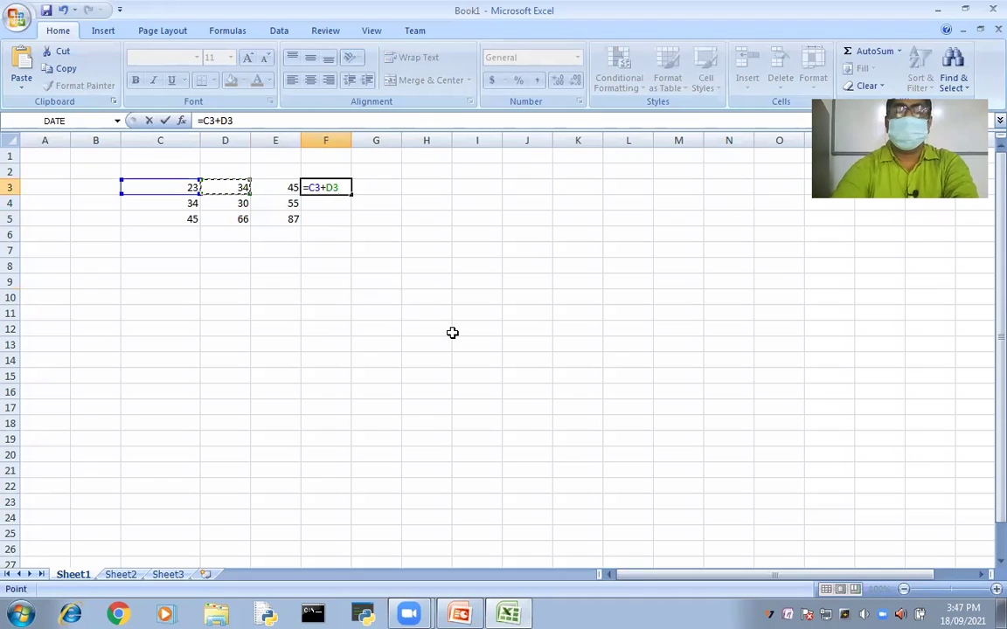
{"action": "type", "text": "+"}
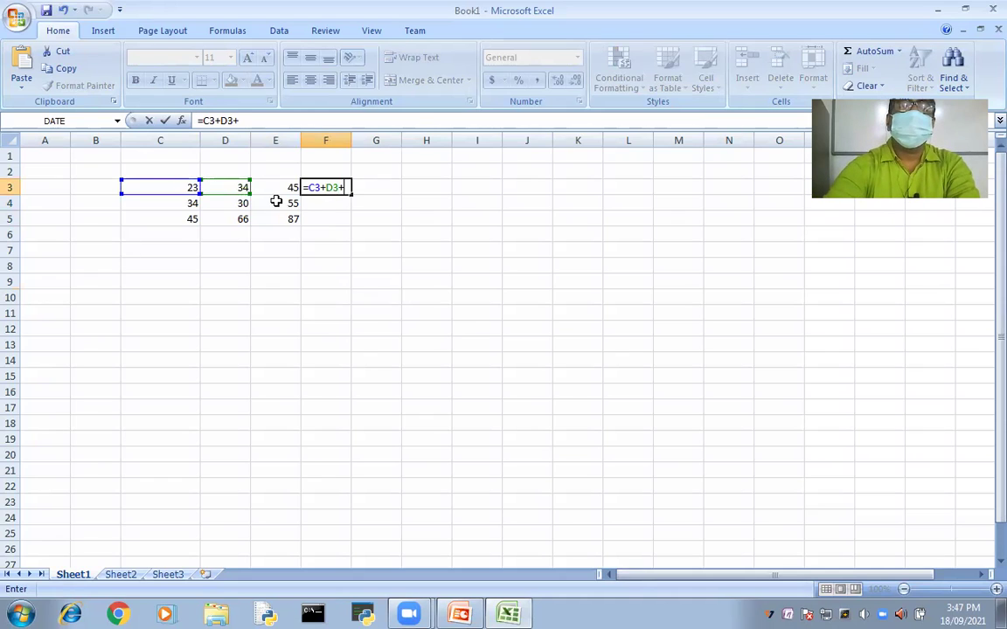
{"action": "left_click", "coordinate": [264, 185]}
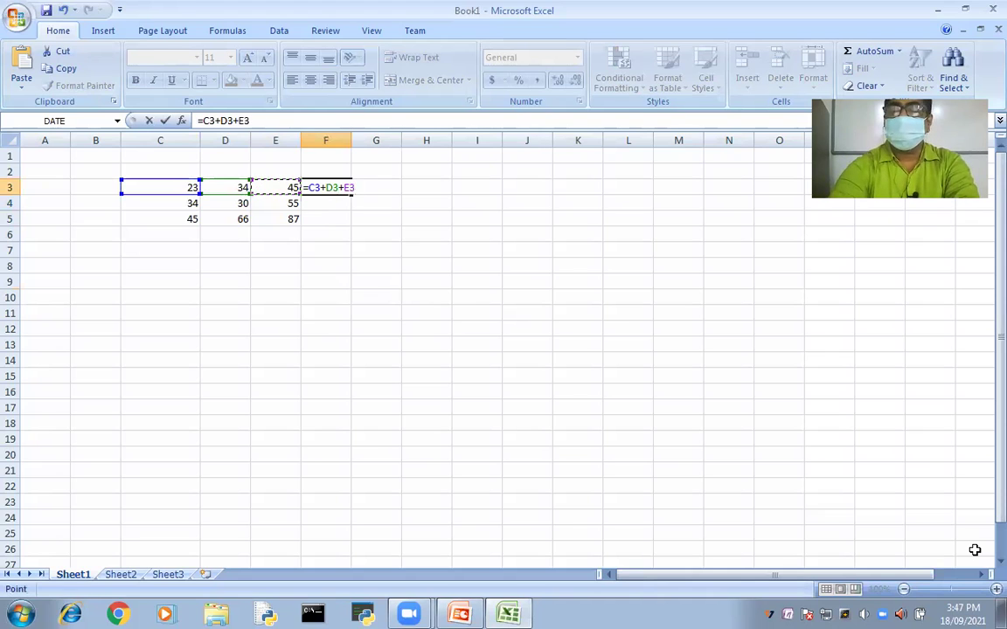
{"action": "key", "text": "Return"}
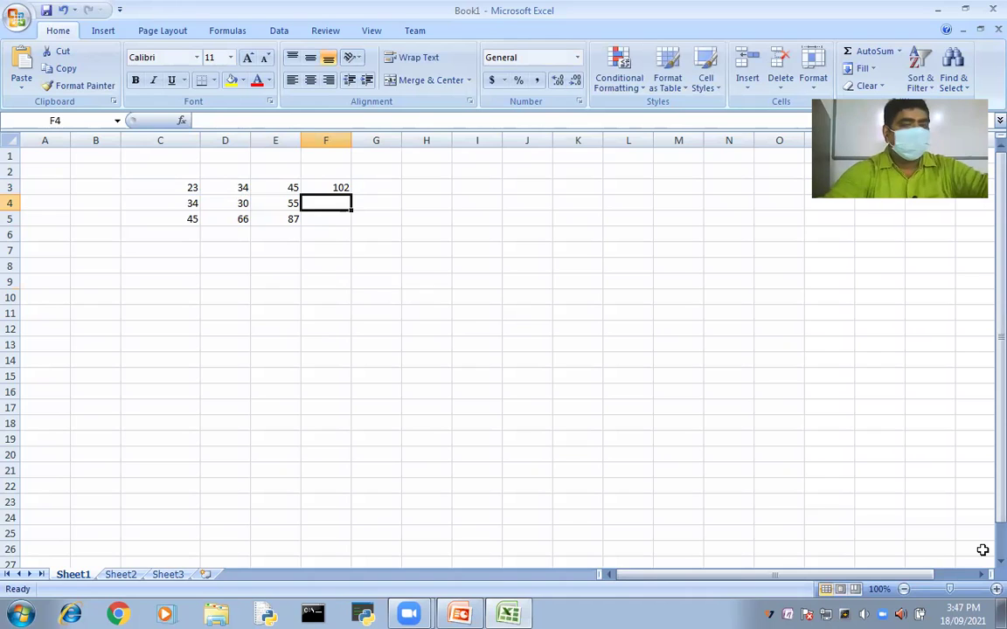
Step: Fill the F3 formula down through F5 and check the copies by temporarily displaying formulas instead of values
{"action": "left_click", "coordinate": [348, 189]}
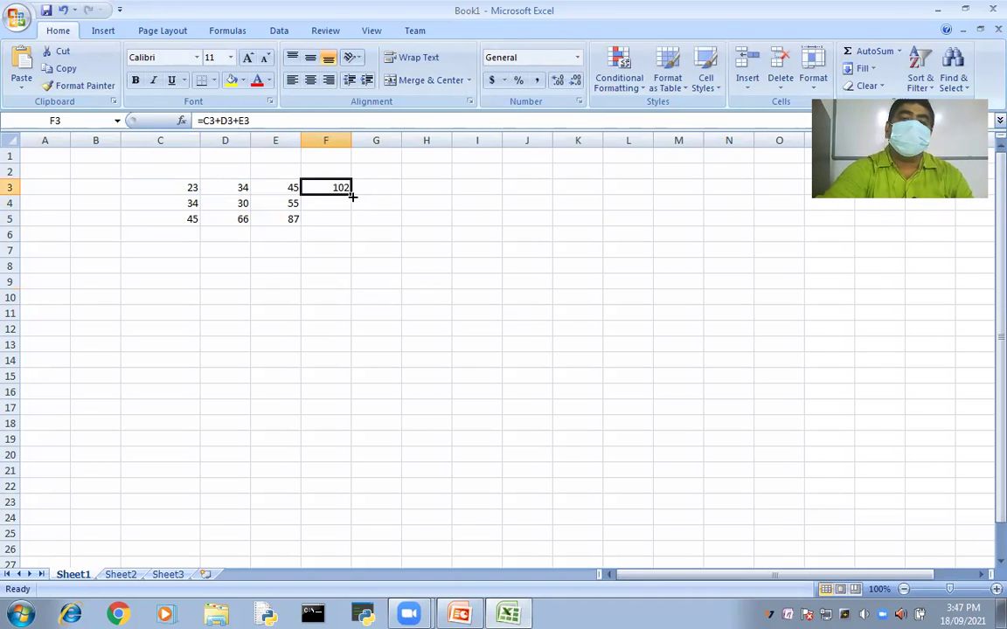
{"action": "left_click_drag", "start_coordinate": [348, 201], "coordinate": [351, 220]}
{"action": "left_click", "coordinate": [412, 262]}
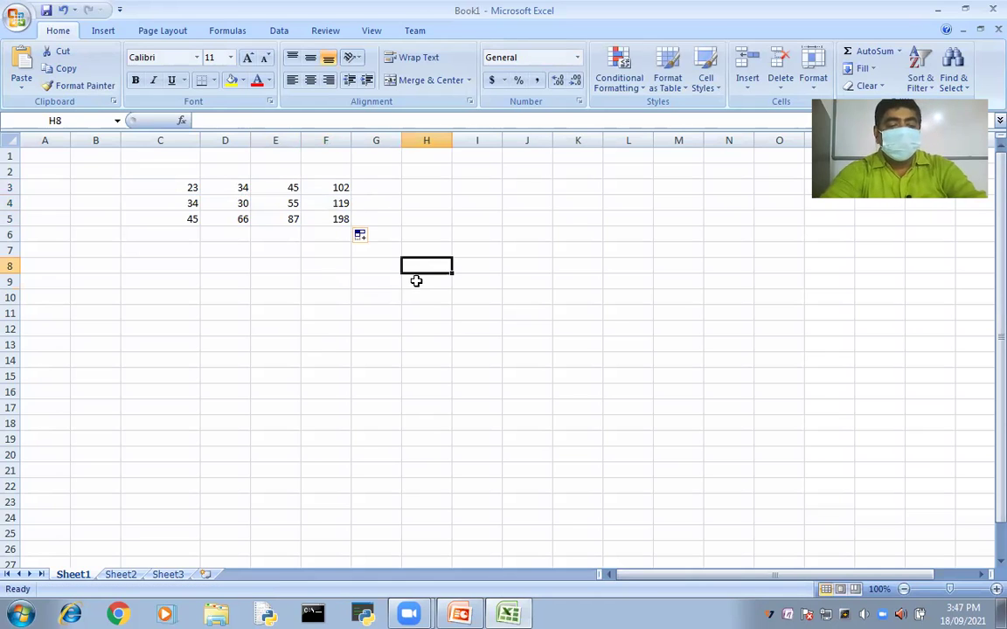
{"action": "key", "text": "ctrl+grave"}
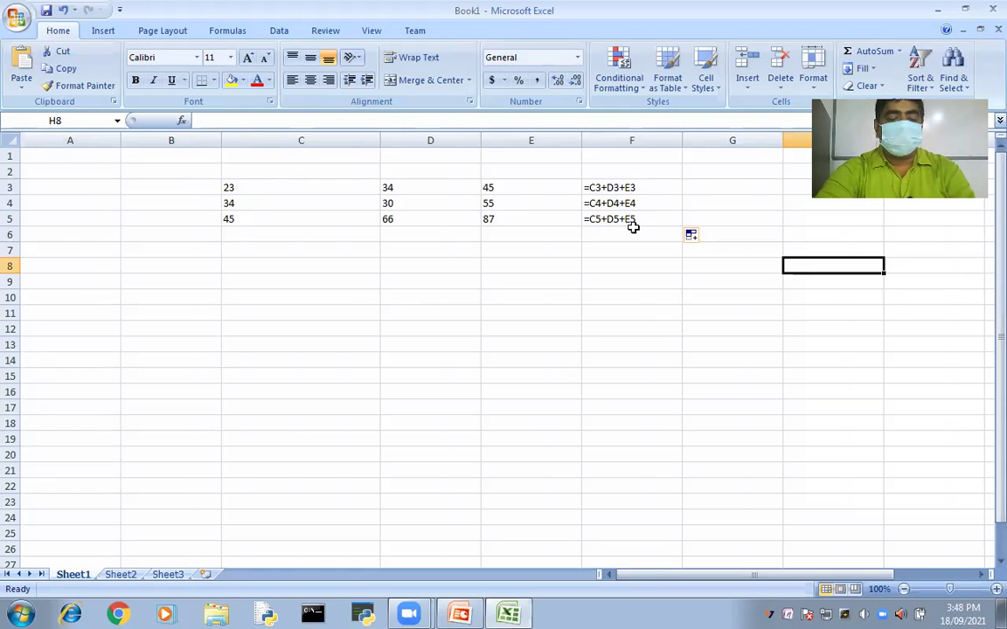
{"action": "key", "text": "ctrl+grave"}
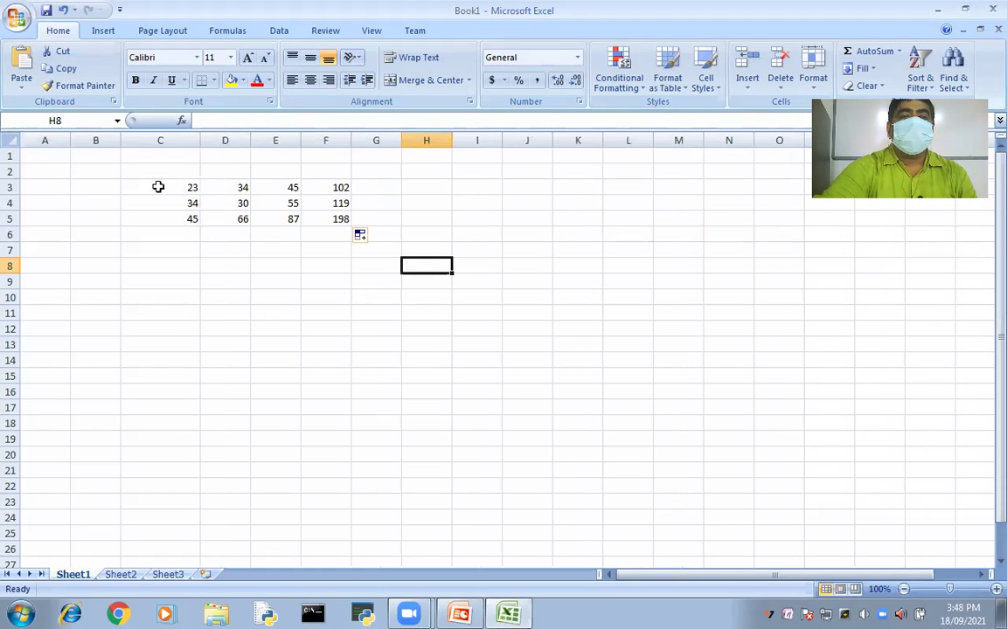
Step: Enter the three people's names in cells B3 to B5 beside the number rows
{"action": "left_click", "coordinate": [94, 189]}
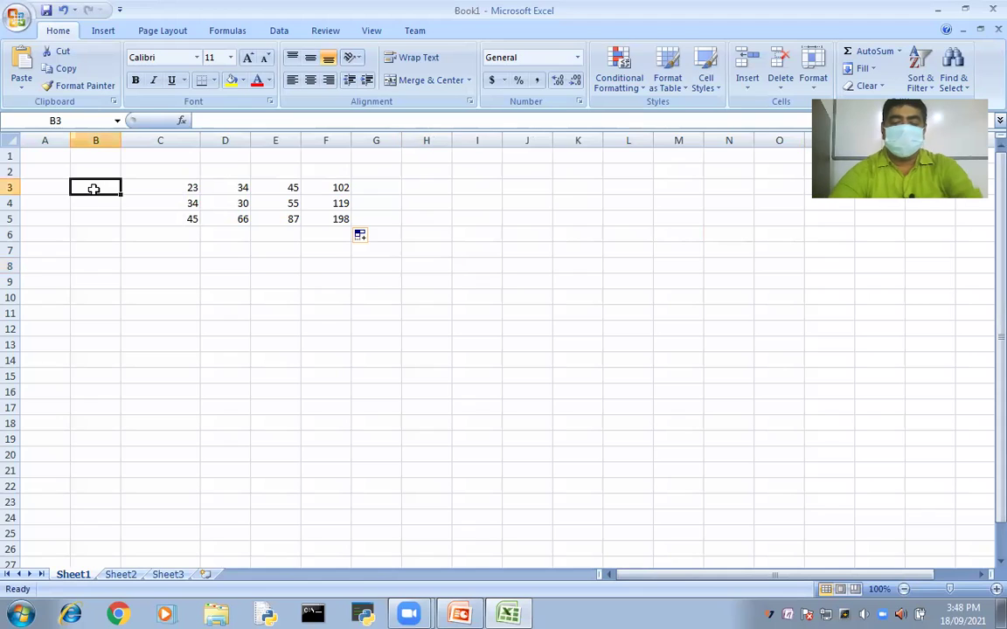
{"action": "type", "text": "P"}
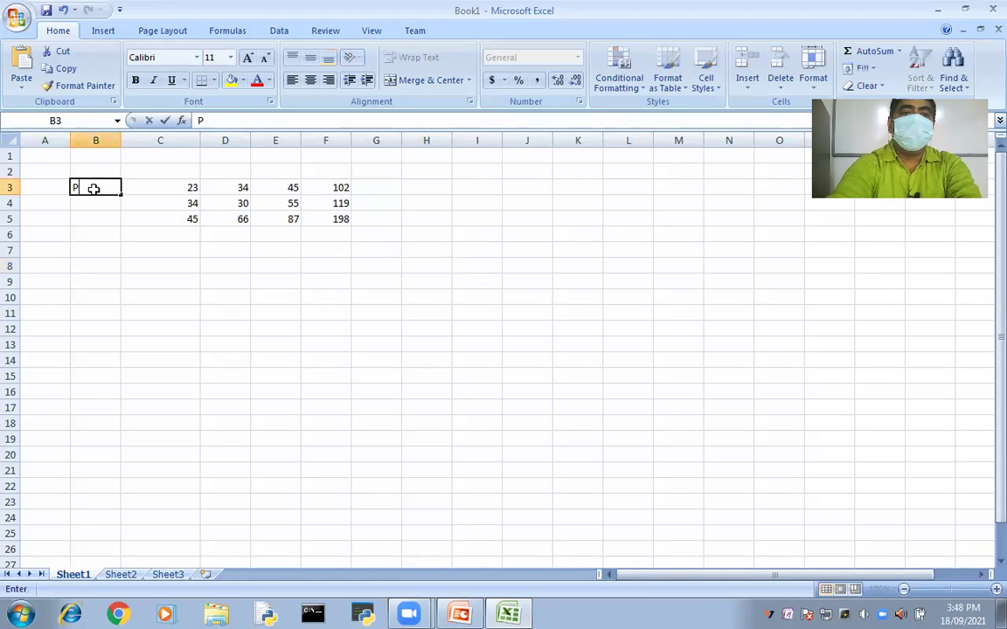
{"action": "type", "text": "RIYA"}
{"action": "key", "text": "Return"}
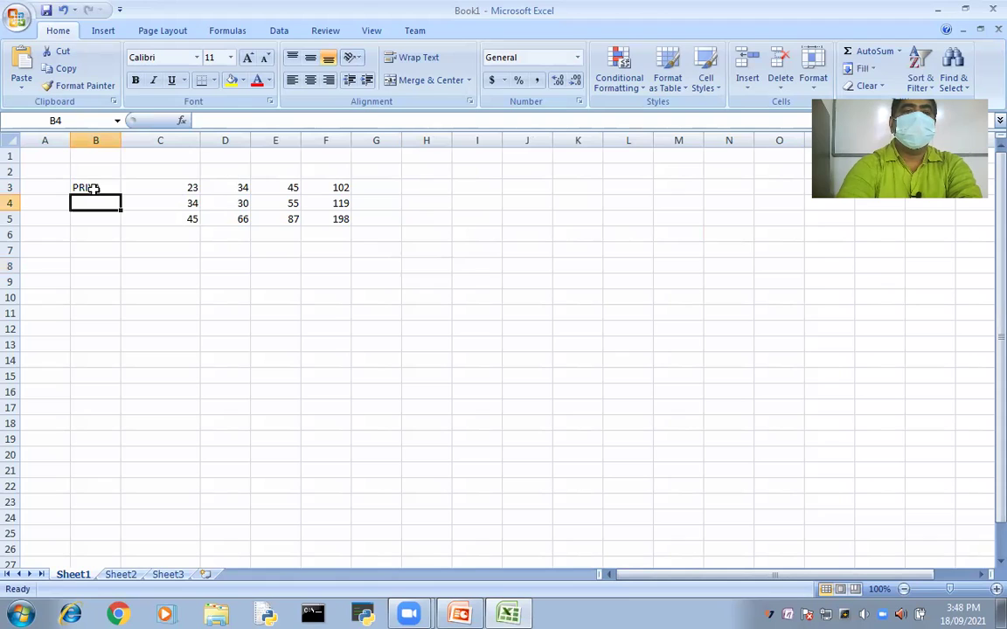
{"action": "type", "text": "SHYAM"}
{"action": "key", "text": "Return"}
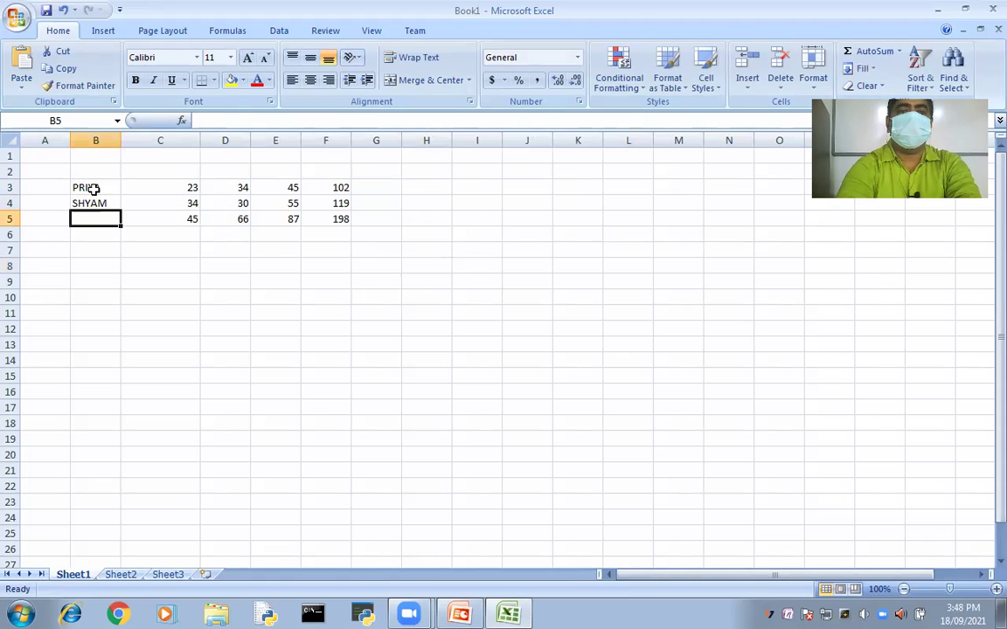
{"action": "type", "text": "RANJAN"}
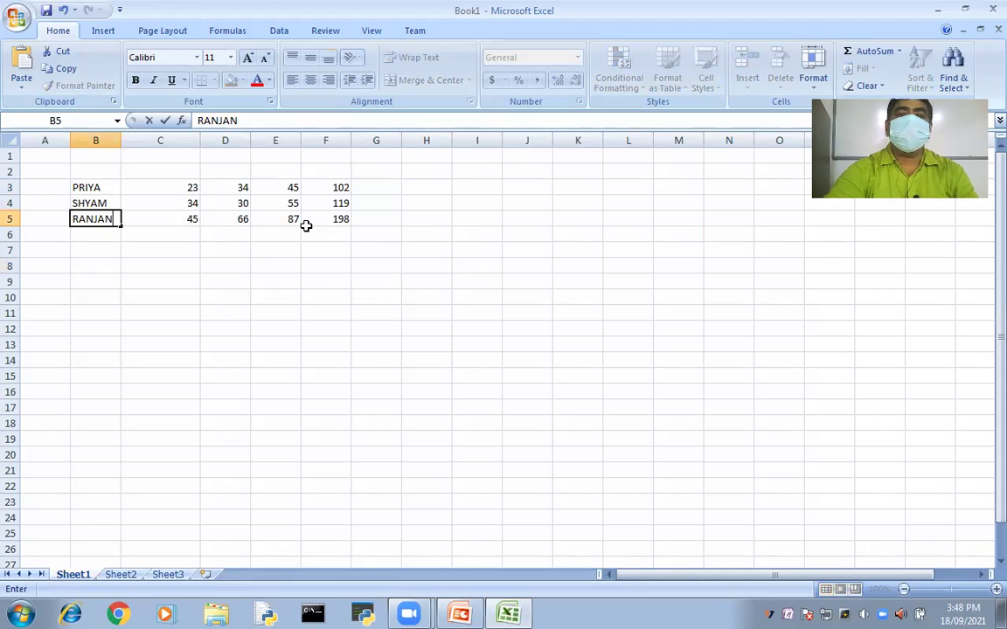
Step: Enter the column headings BREAKFAST, LUNCH and DINNER in cells C2 to E2
{"action": "key", "text": "Right"}
{"action": "key", "text": "Up"}
{"action": "key", "text": "Up"}
{"action": "key", "text": "Up"}
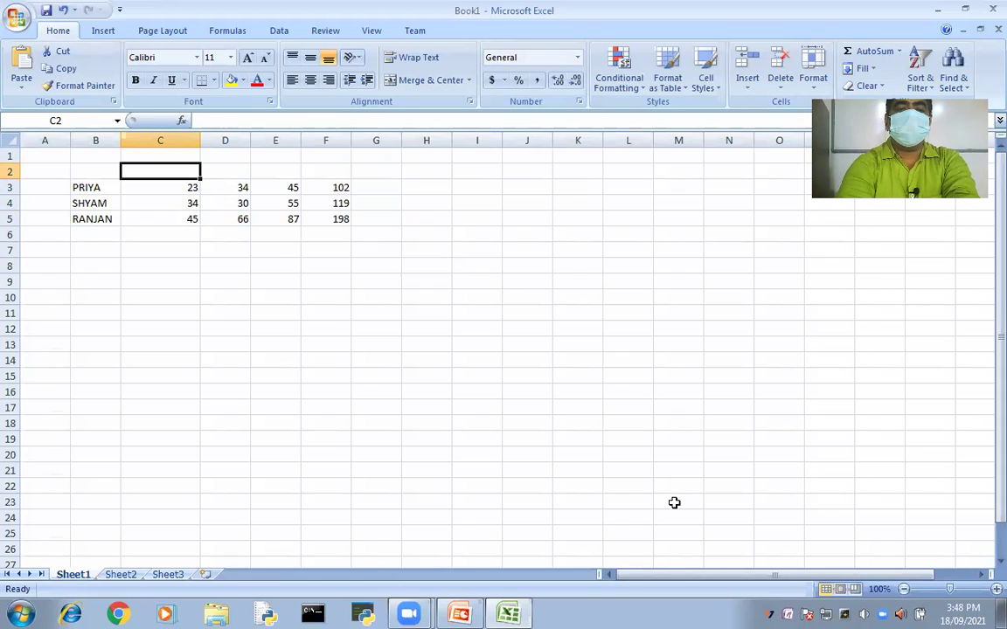
{"action": "type", "text": "BRE"}
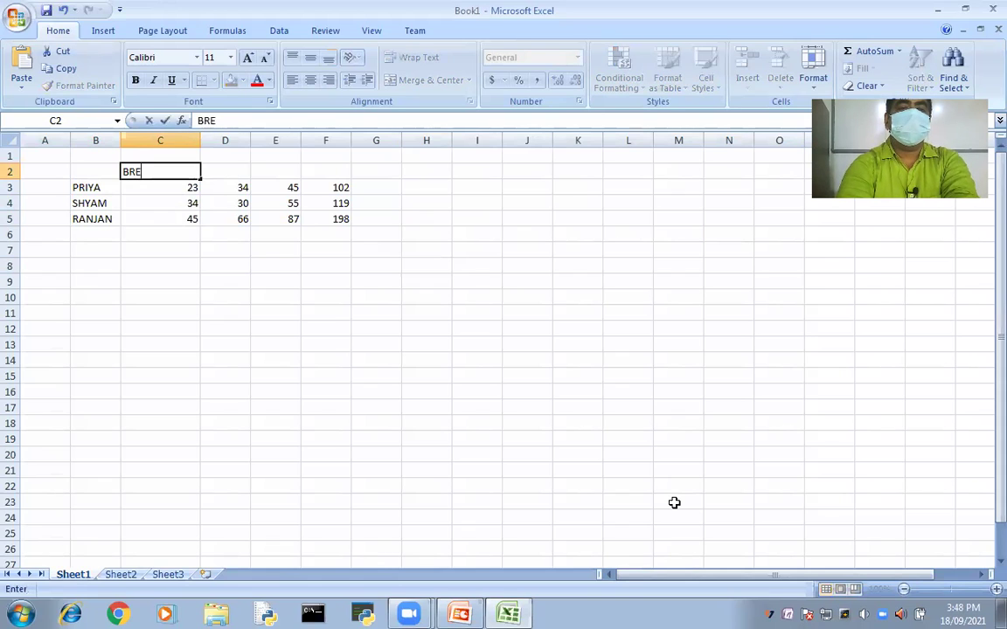
{"action": "type", "text": "AKFAS"}
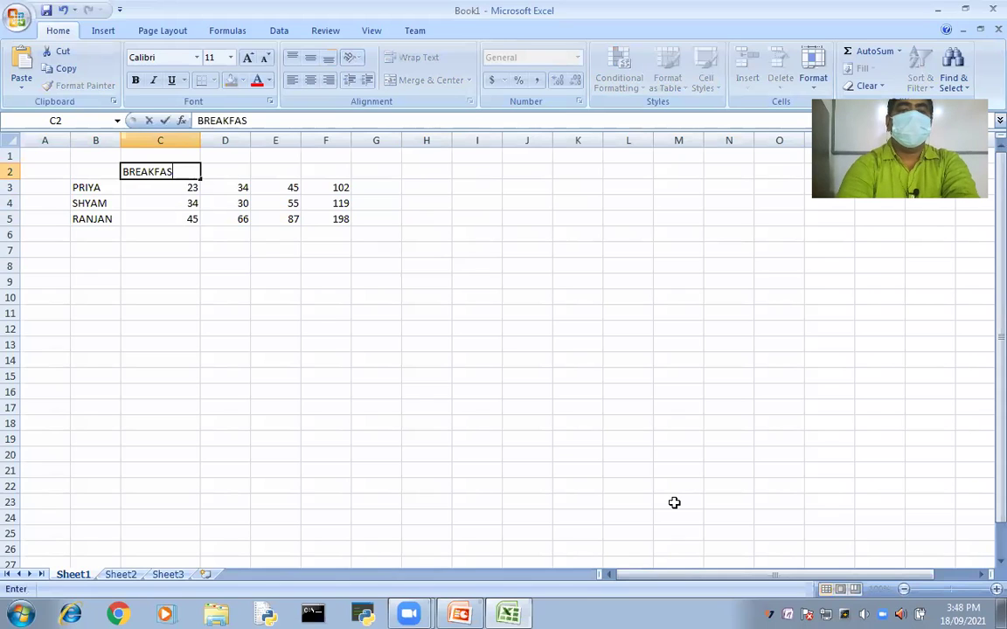
{"action": "type", "text": "T"}
{"action": "key", "text": "Tab"}
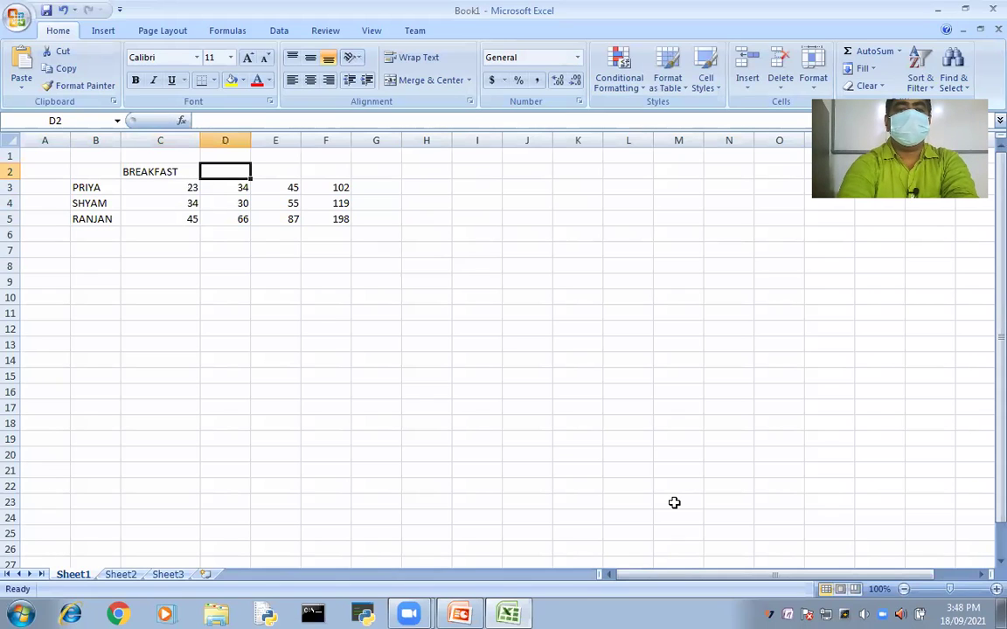
{"action": "type", "text": "LUNCH"}
{"action": "key", "text": "Tab"}
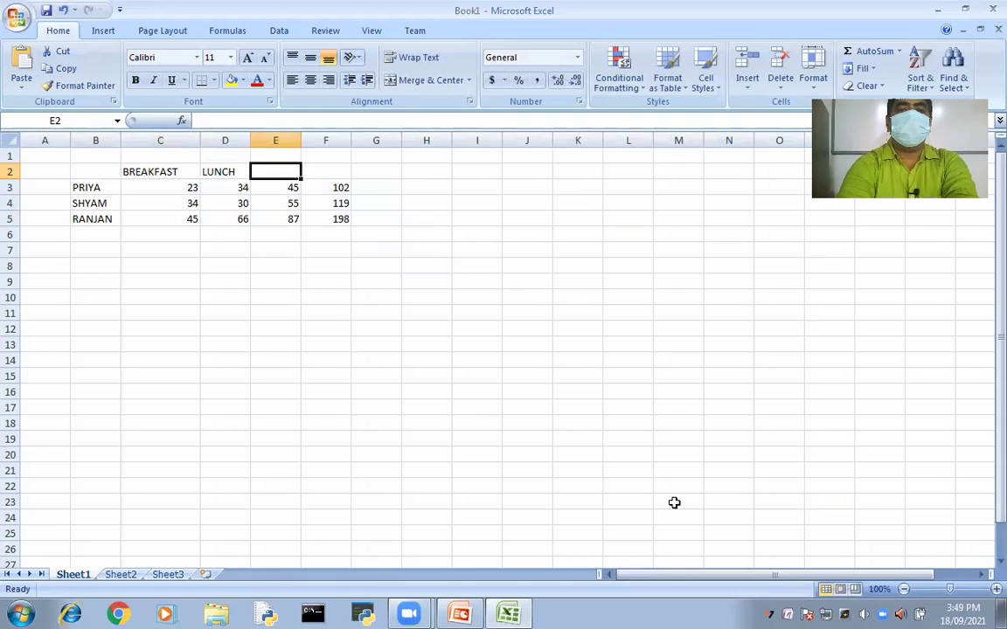
{"action": "type", "text": "DINNER"}
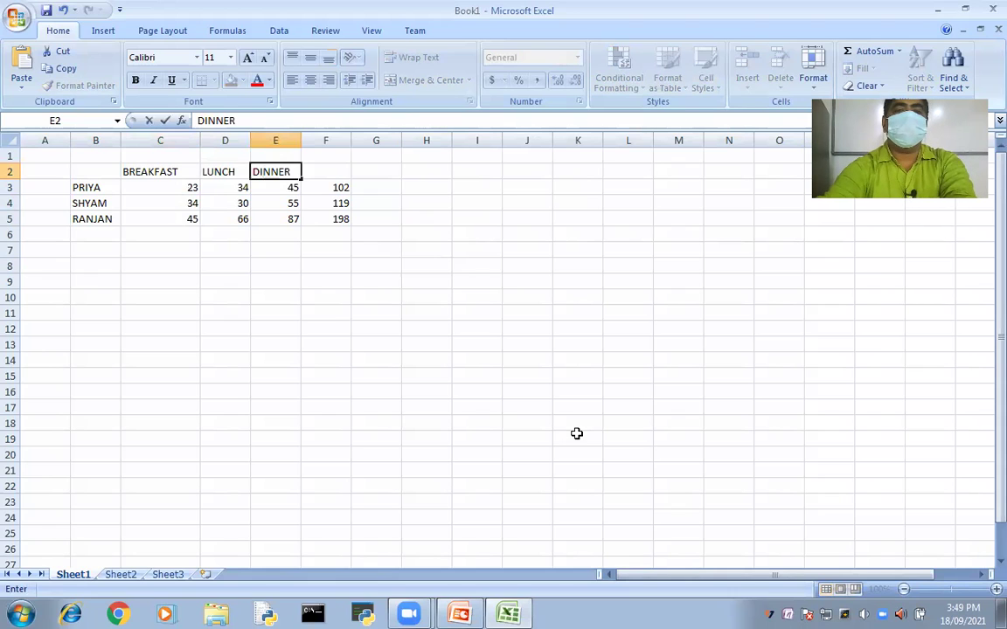
Step: Enter the heading TOTAL in cell F2 above the sums
{"action": "left_click", "coordinate": [339, 174]}
{"action": "type", "text": "T"}
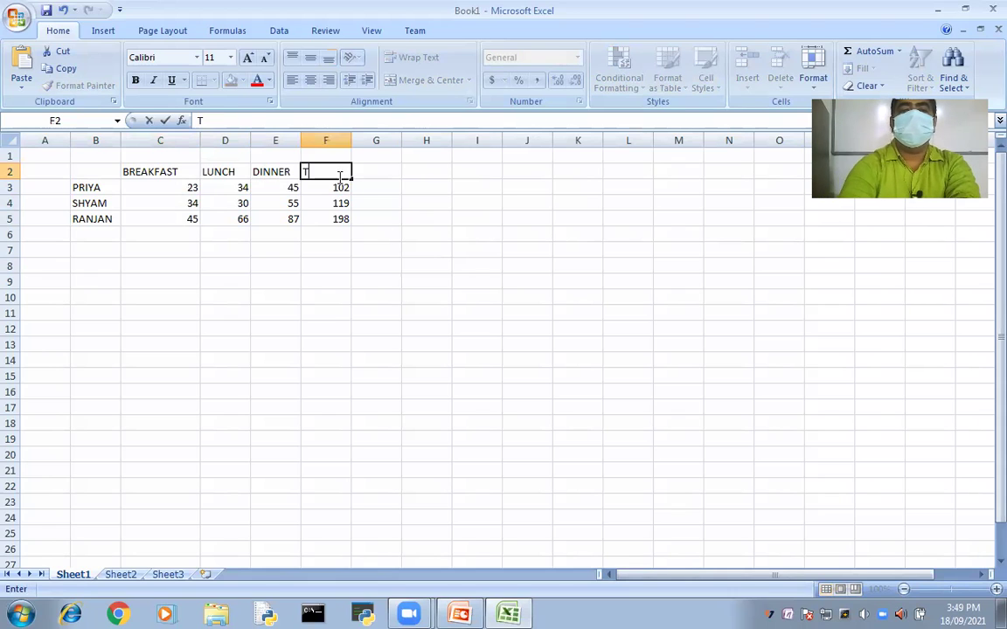
{"action": "type", "text": "OTAL"}
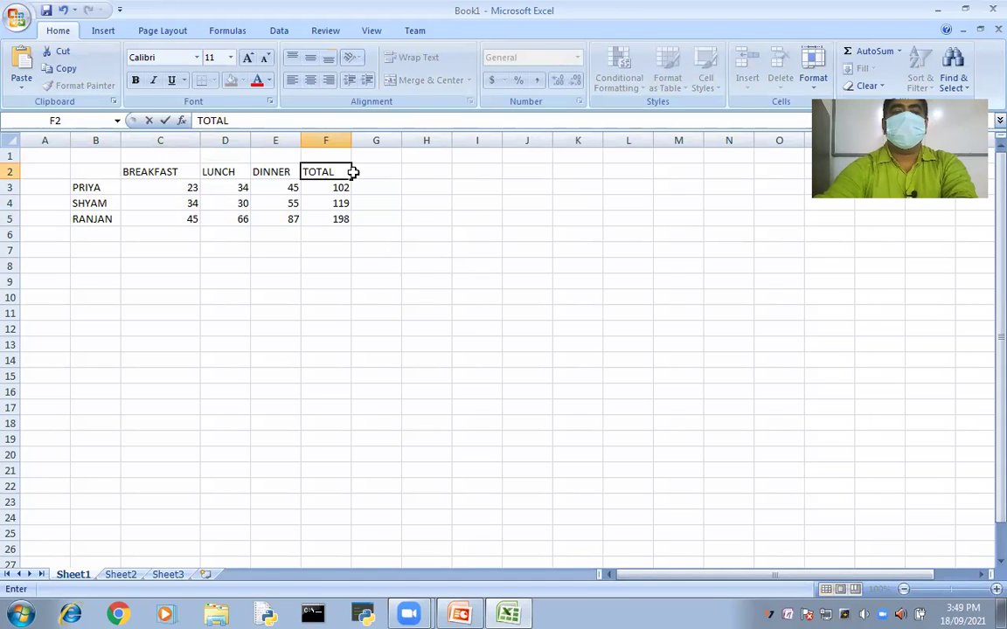
Step: Insert two blank rows above row 1 to move the expense table down
{"action": "left_click", "coordinate": [12, 154]}
{"action": "right_click", "coordinate": [14, 157]}
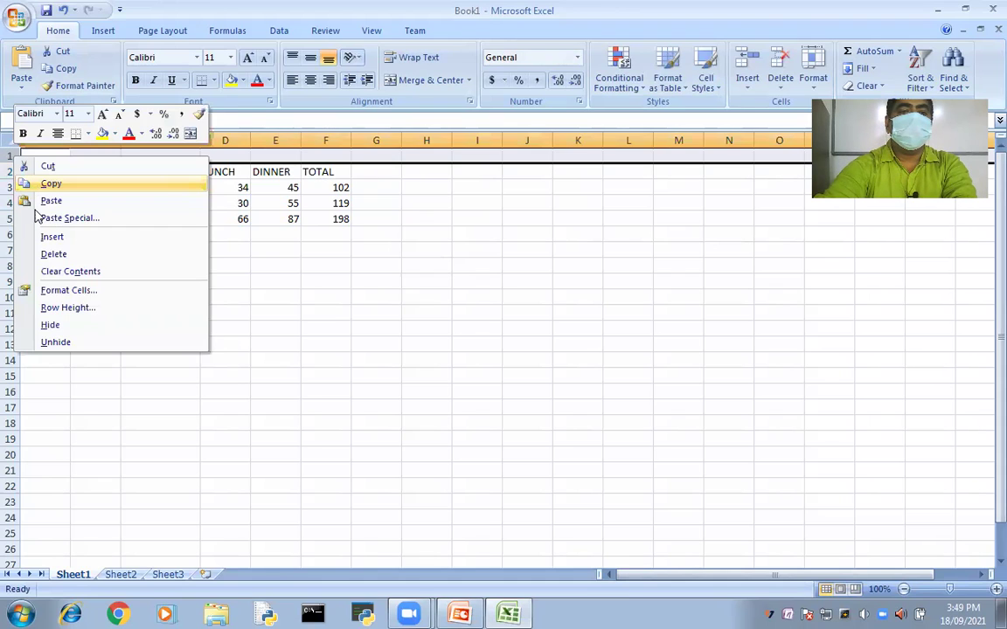
{"action": "left_click", "coordinate": [37, 236]}
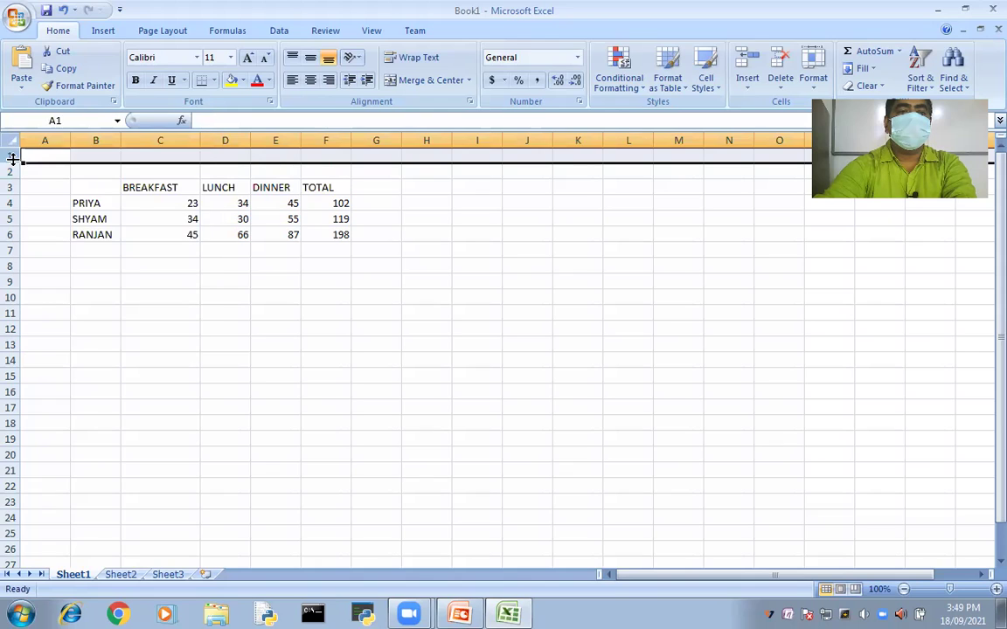
{"action": "right_click", "coordinate": [14, 161]}
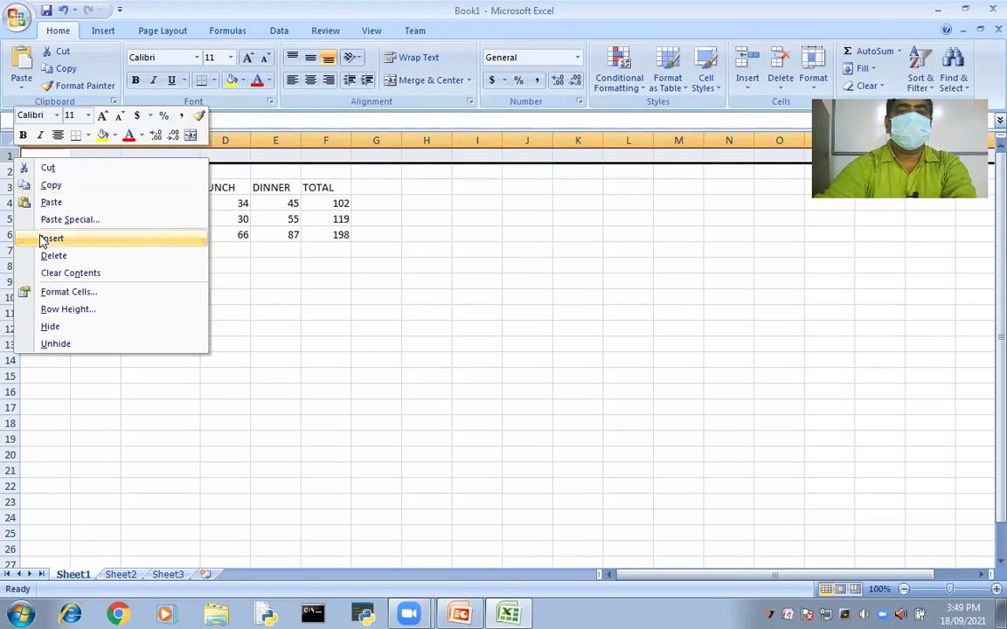
{"action": "key", "text": "Return"}
{"action": "left_click", "coordinate": [362, 328]}
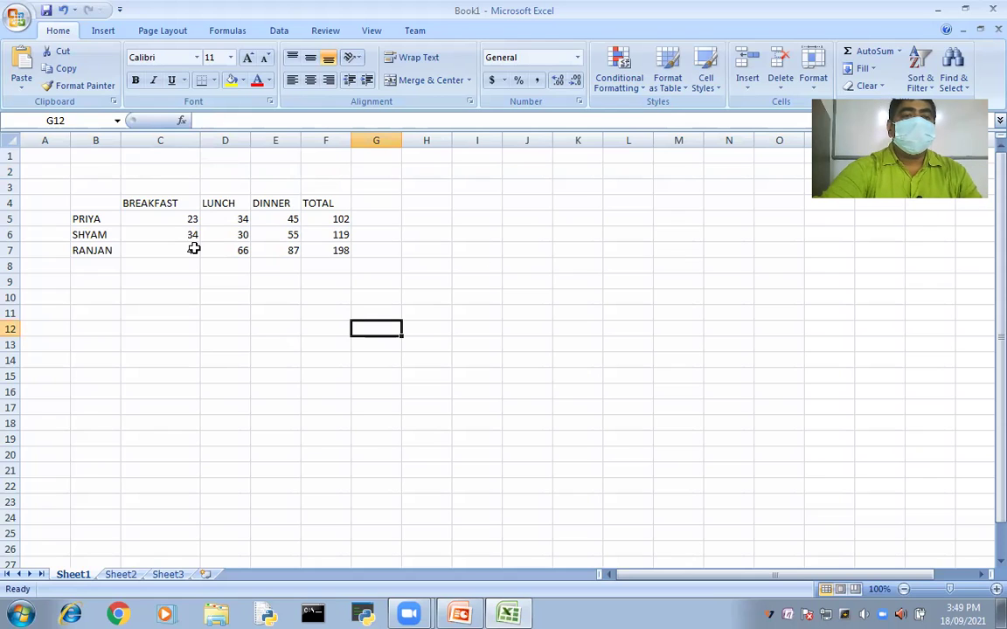
Step: Enter the heading NAME in cell B4 above the people's names
{"action": "left_click", "coordinate": [108, 204]}
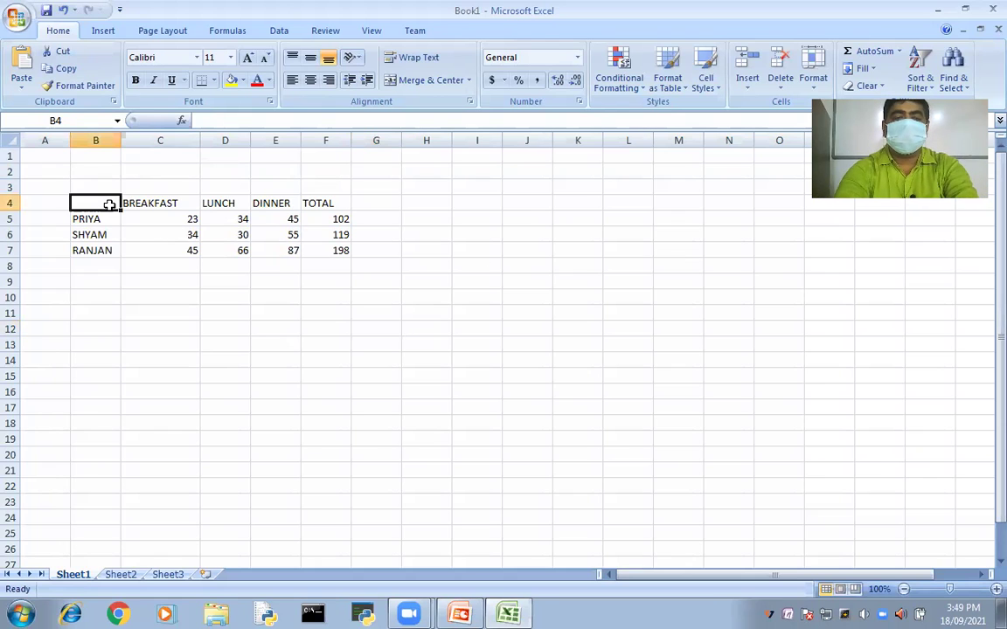
{"action": "type", "text": "NAME"}
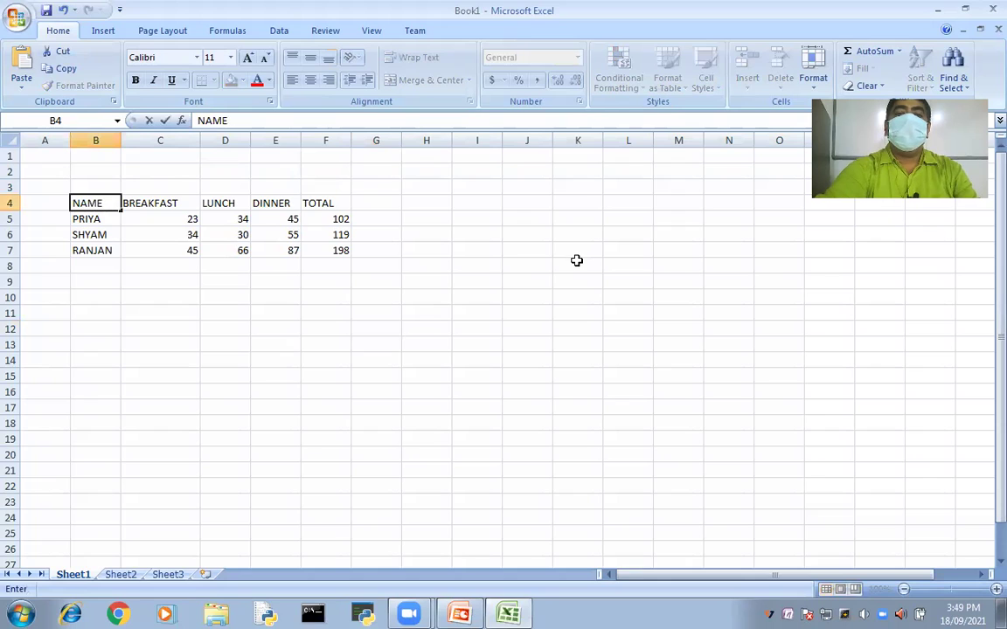
{"action": "left_click", "coordinate": [578, 266]}
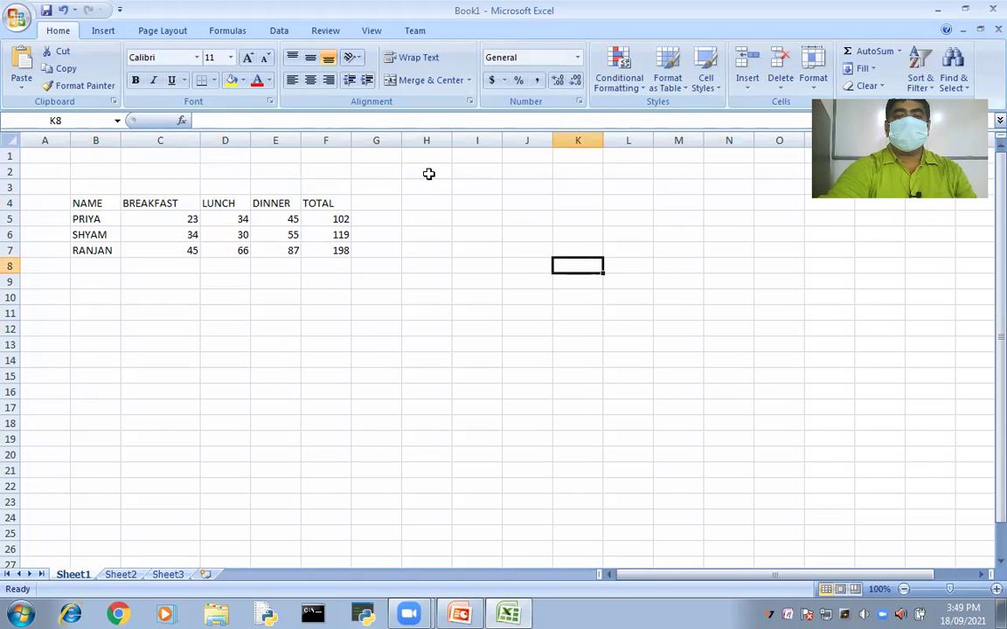
Step: Enter the amount 500 in cell H2 and label it TOTAL in cell G2
{"action": "left_click", "coordinate": [427, 174]}
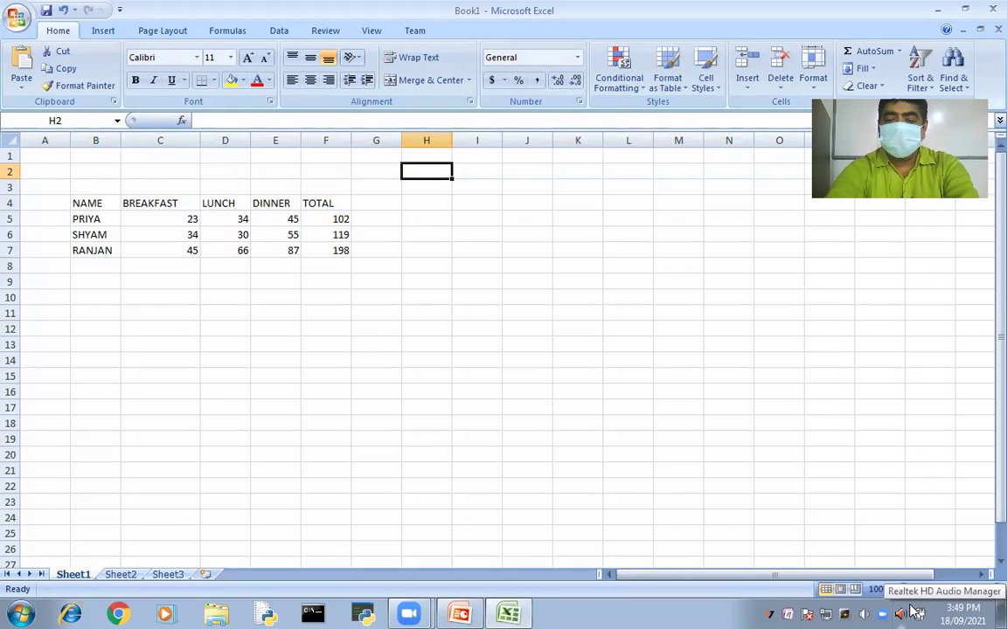
{"action": "type", "text": "500"}
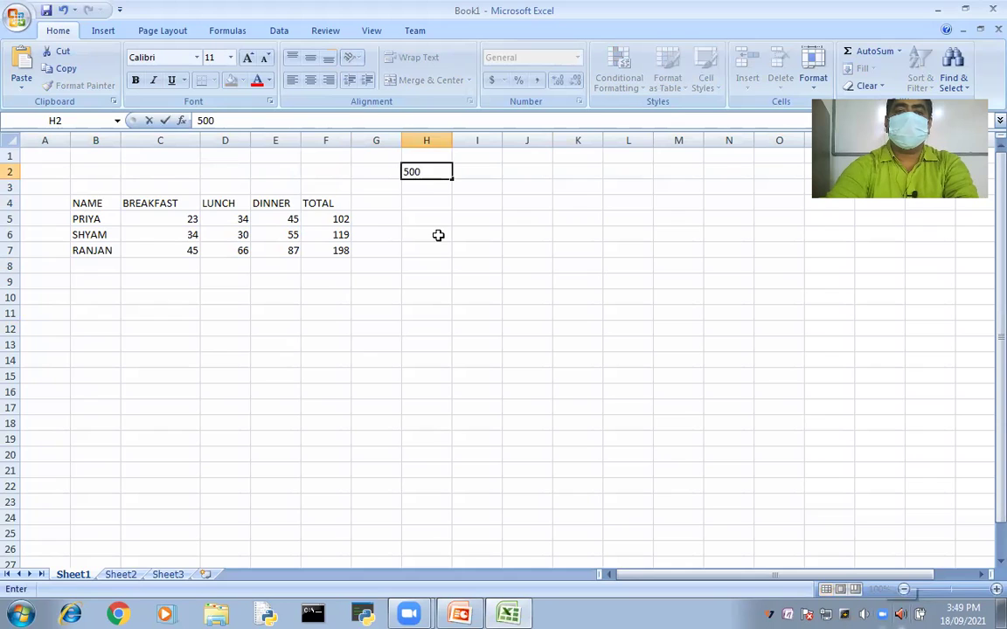
{"action": "key", "text": "Left"}
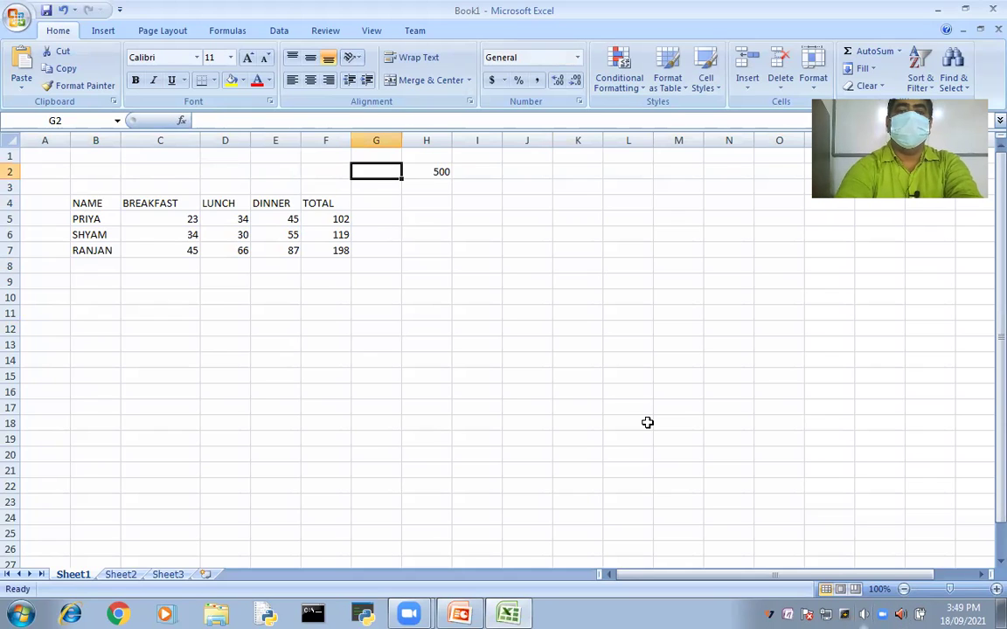
{"action": "type", "text": "TT"}
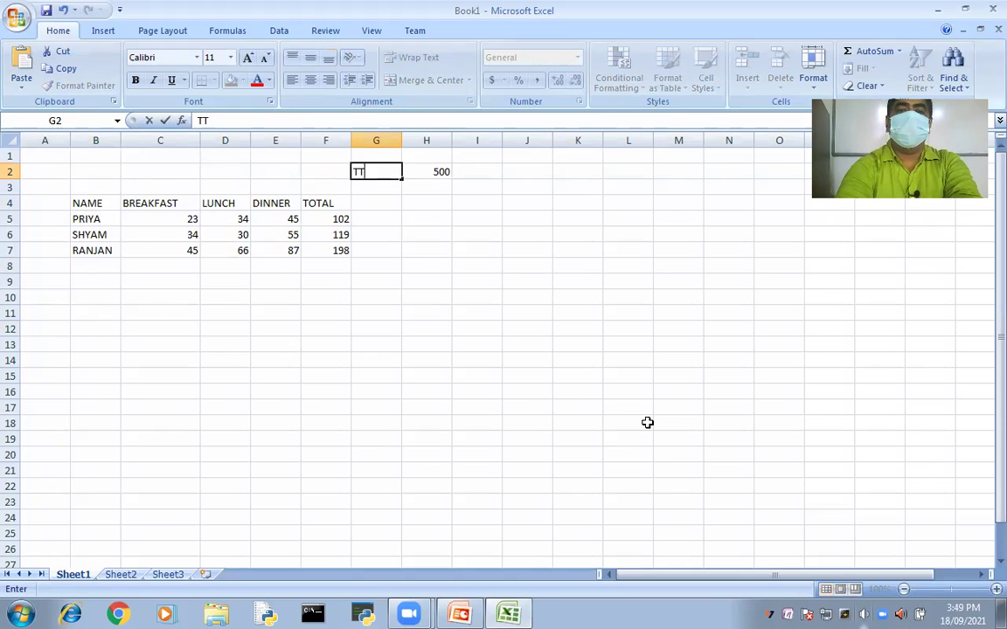
{"action": "key", "text": "BackSpace"}
{"action": "type", "text": "OTAL"}
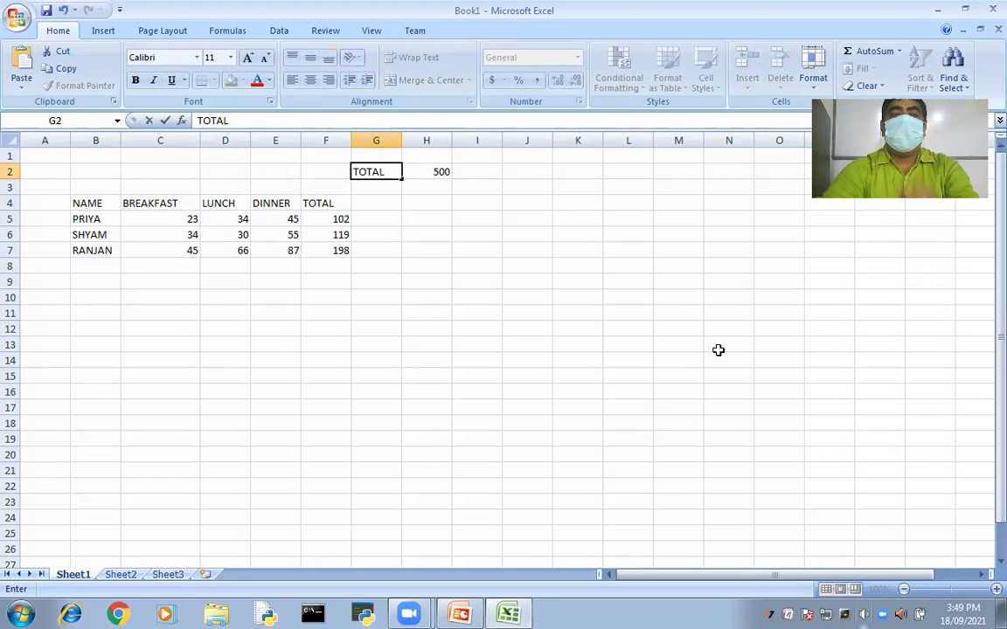
{"action": "left_click", "coordinate": [658, 391]}
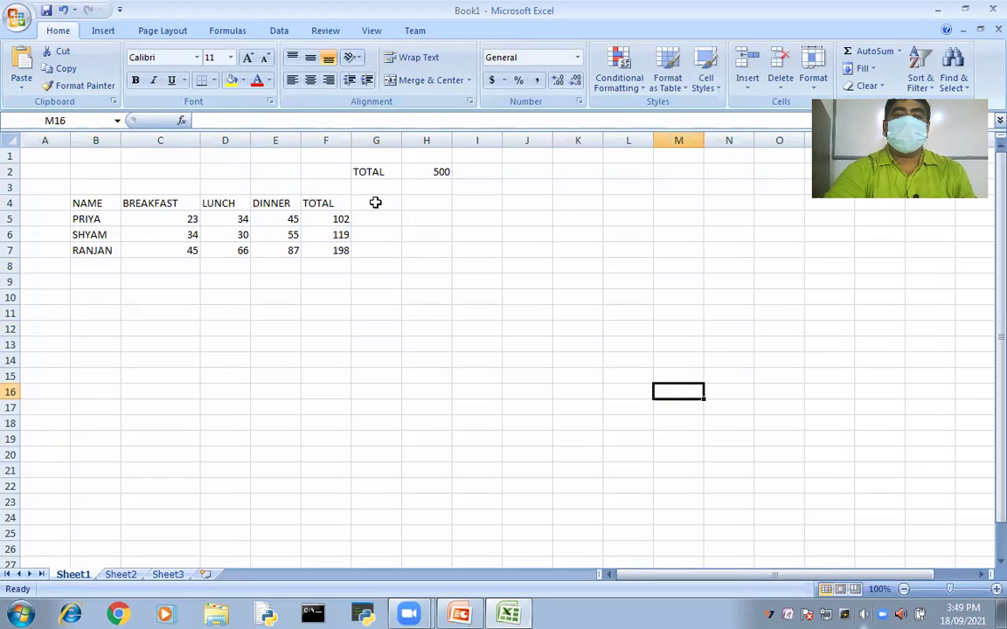
Step: Enter the heading REMAINING in cell G4 and widen column G to fit the text
{"action": "left_click", "coordinate": [376, 202]}
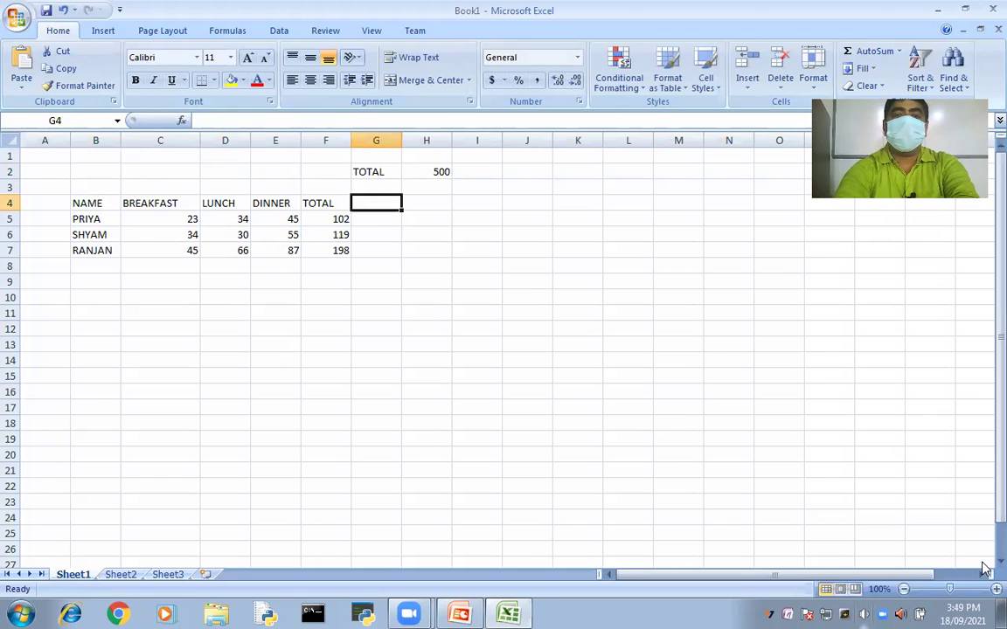
{"action": "type", "text": "REMAINING"}
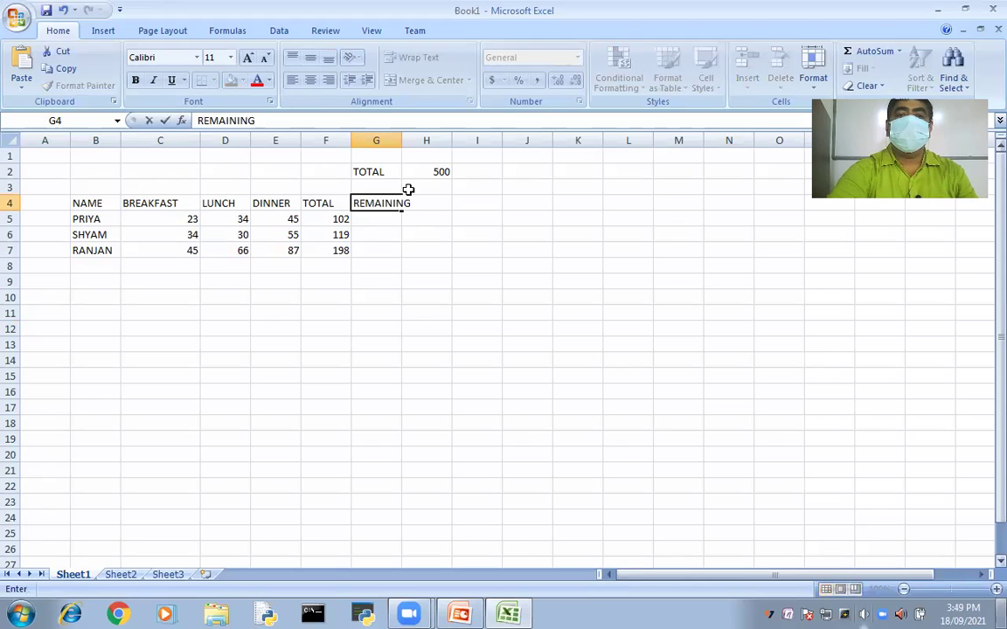
{"action": "left_click_drag", "start_coordinate": [402, 140], "coordinate": [429, 143]}
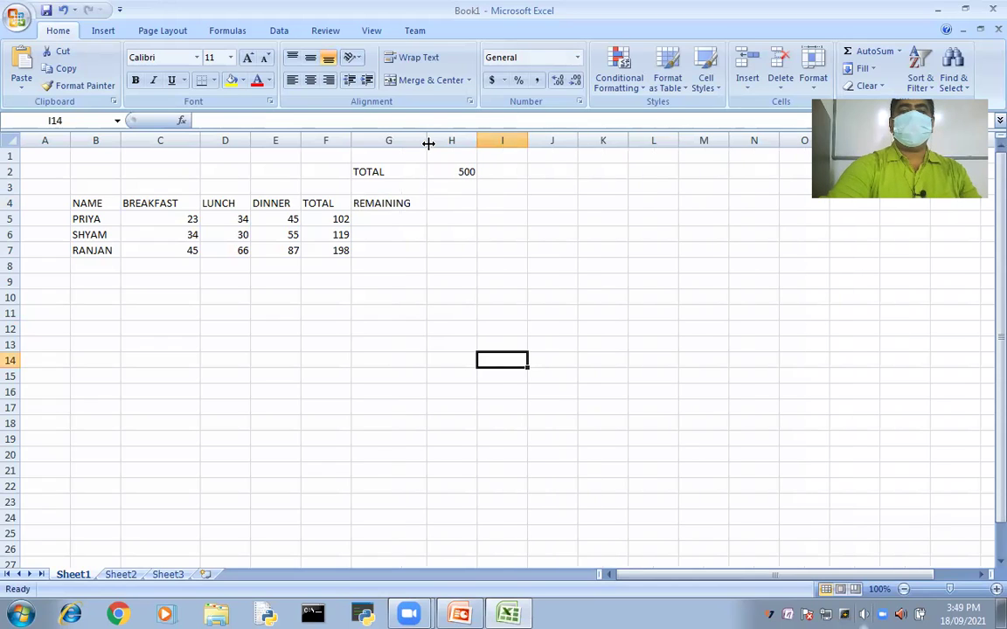
Step: Enter the formula =H2-F5 in cell G5 to subtract the first person's total from the overall amount
{"action": "left_click", "coordinate": [374, 216]}
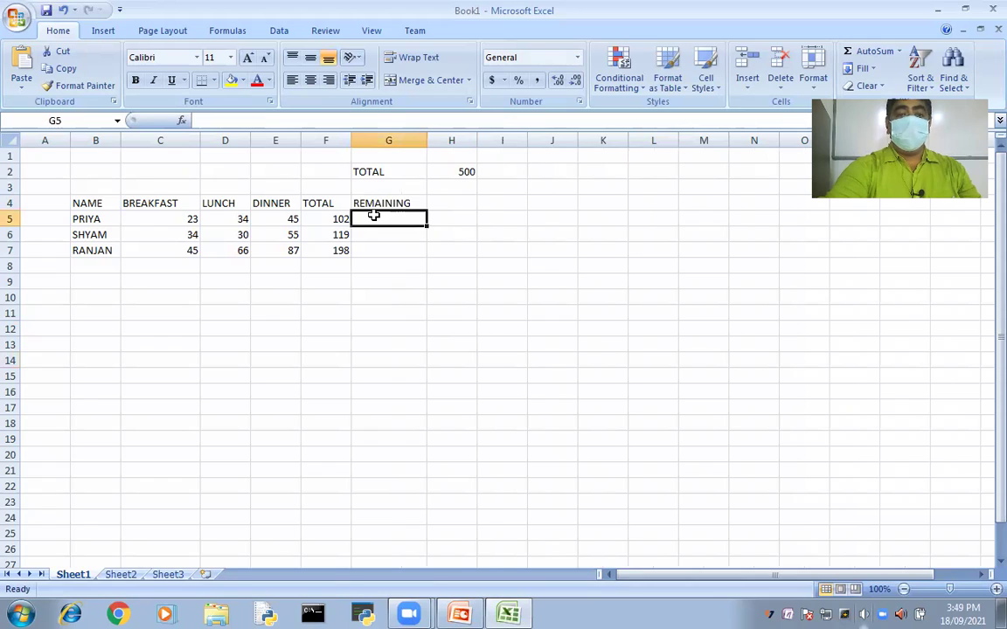
{"action": "left_click", "coordinate": [448, 171]}
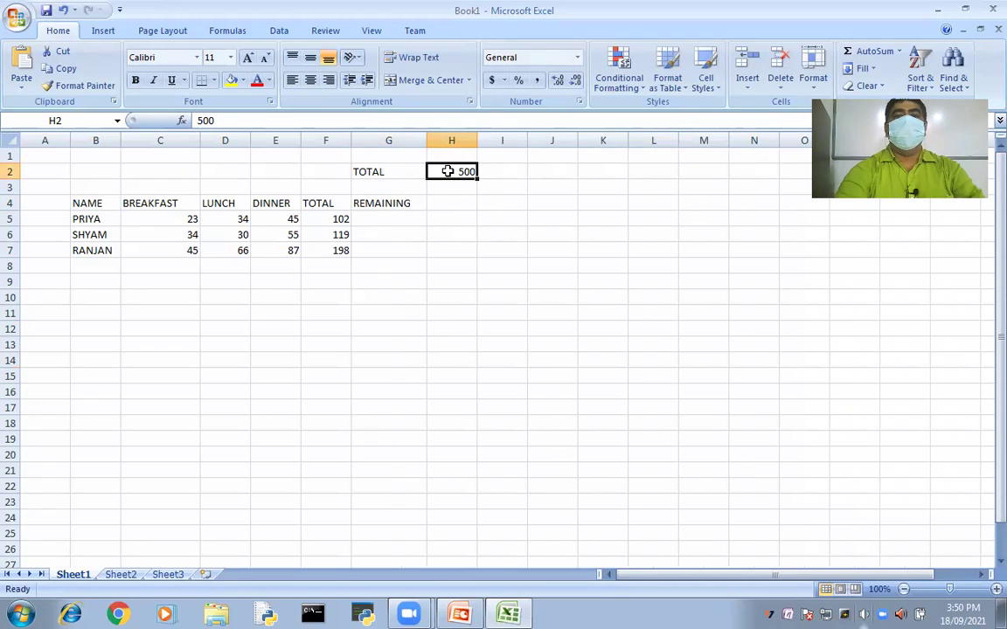
{"action": "left_click", "coordinate": [389, 221]}
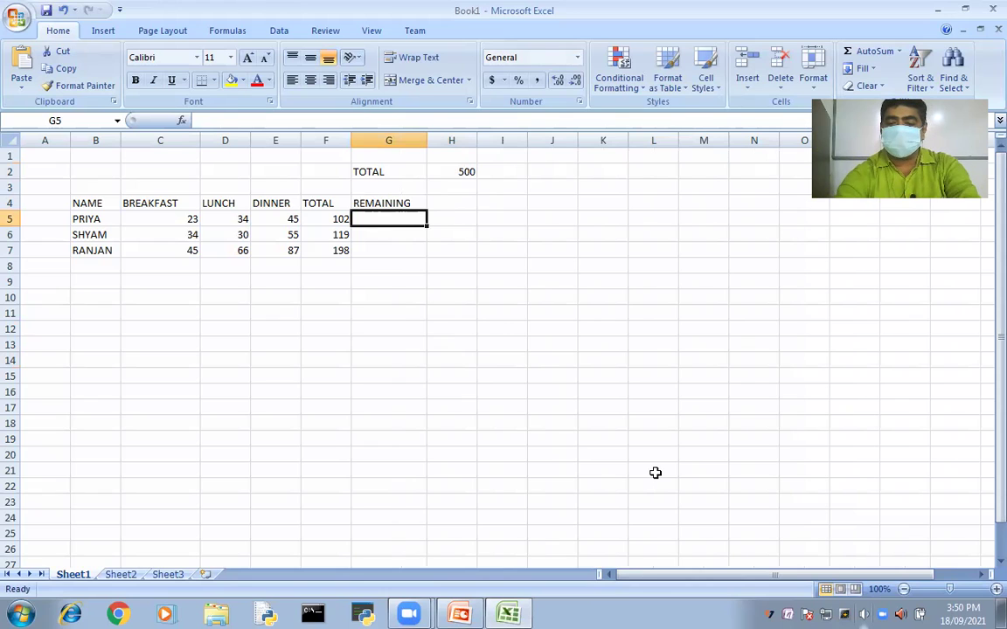
{"action": "type", "text": "="}
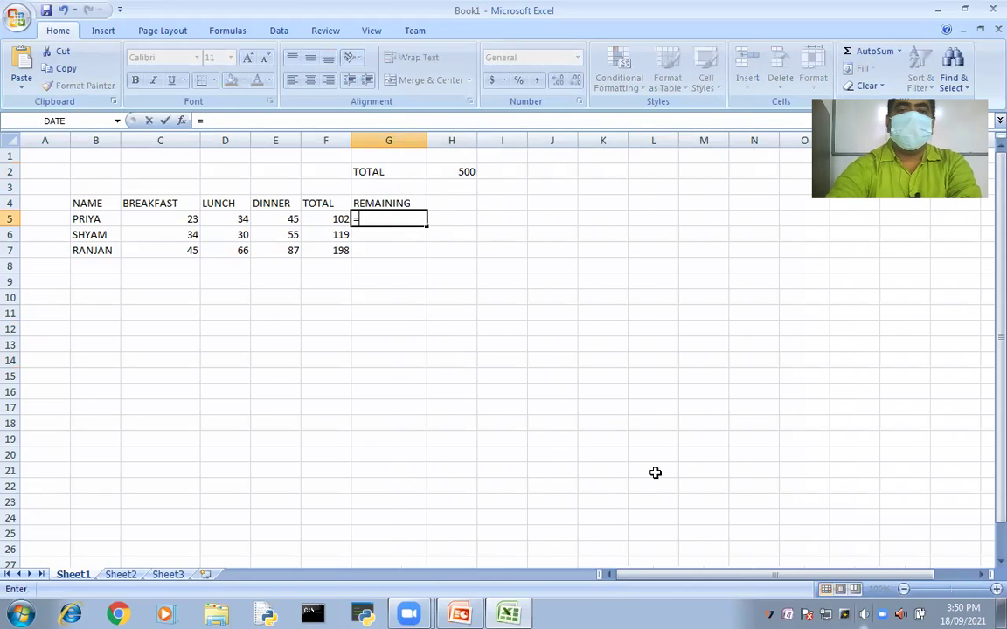
{"action": "left_click", "coordinate": [463, 176]}
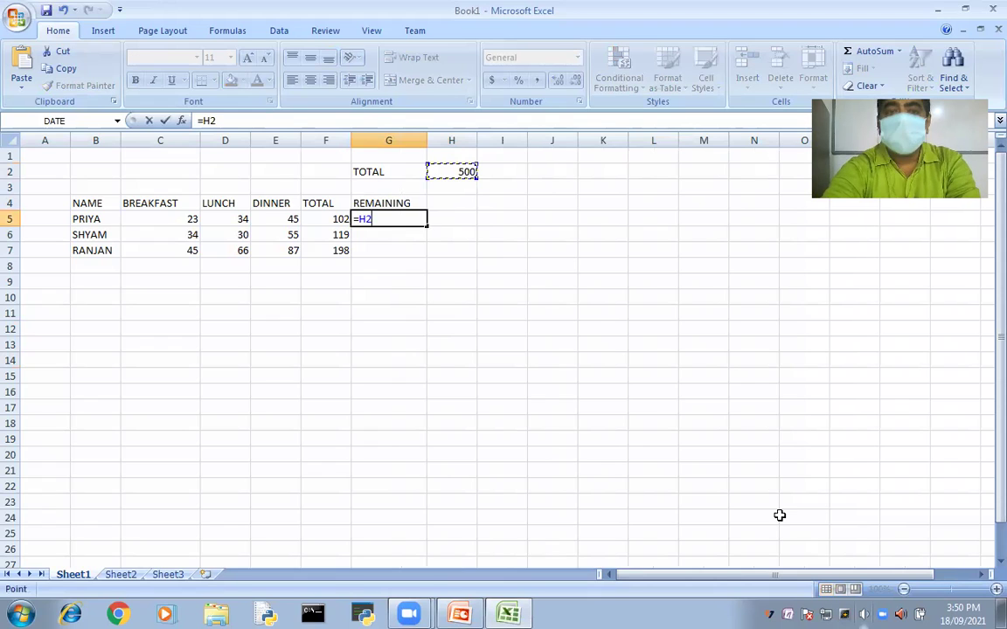
{"action": "type", "text": "-"}
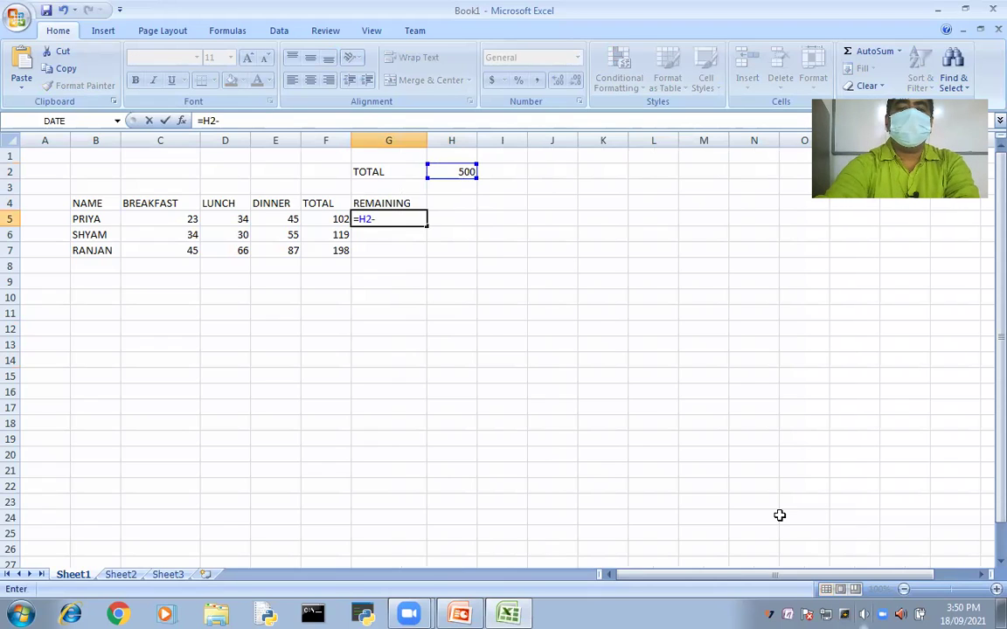
{"action": "left_click", "coordinate": [335, 218]}
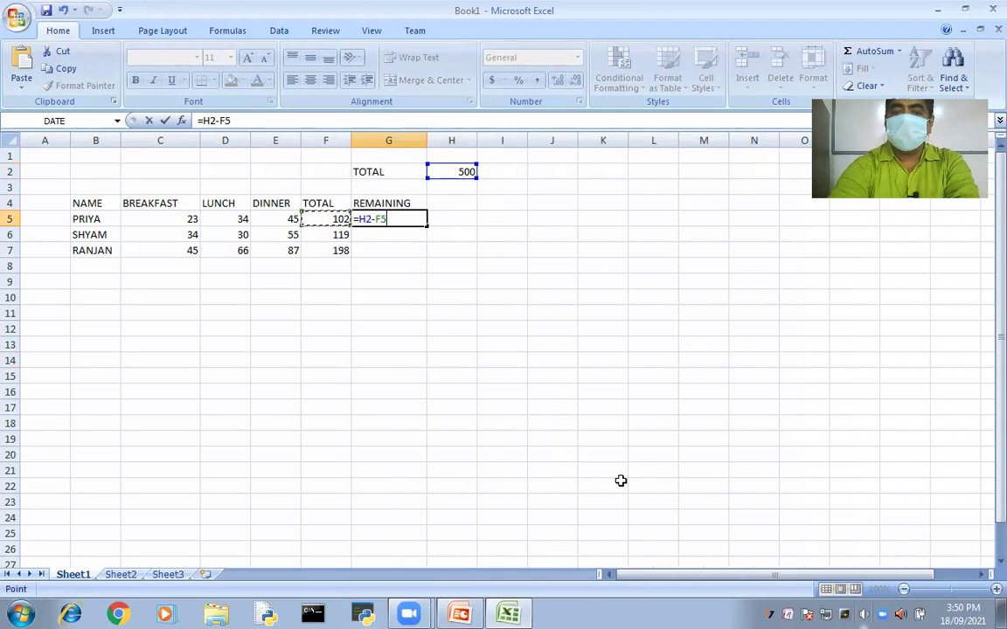
{"action": "key", "text": "Return"}
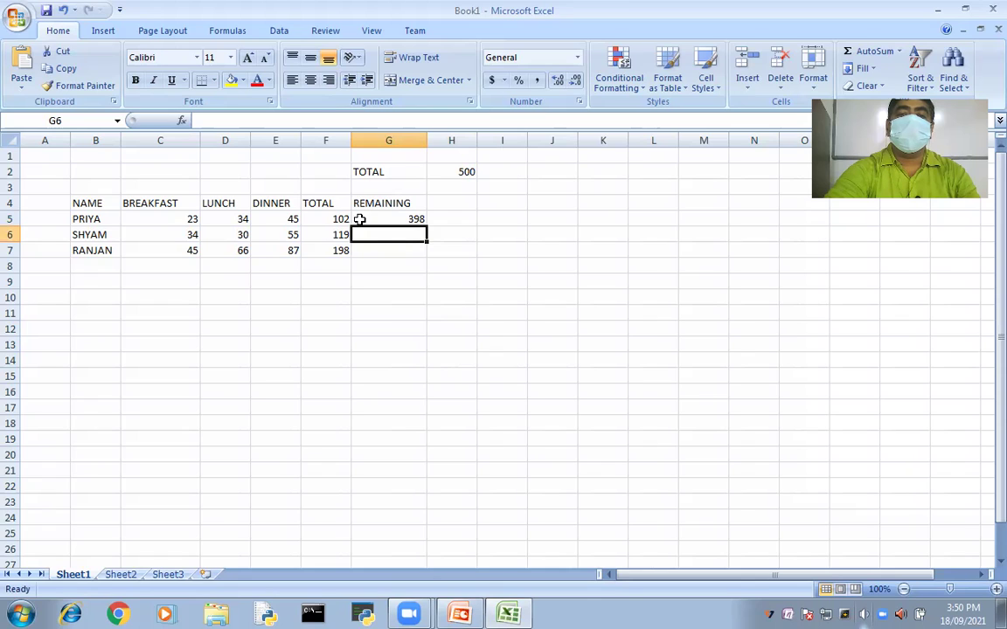
Step: Try filling the G5 formula down through G7 with its relative reference, and undo the fill
{"action": "left_click", "coordinate": [411, 218]}
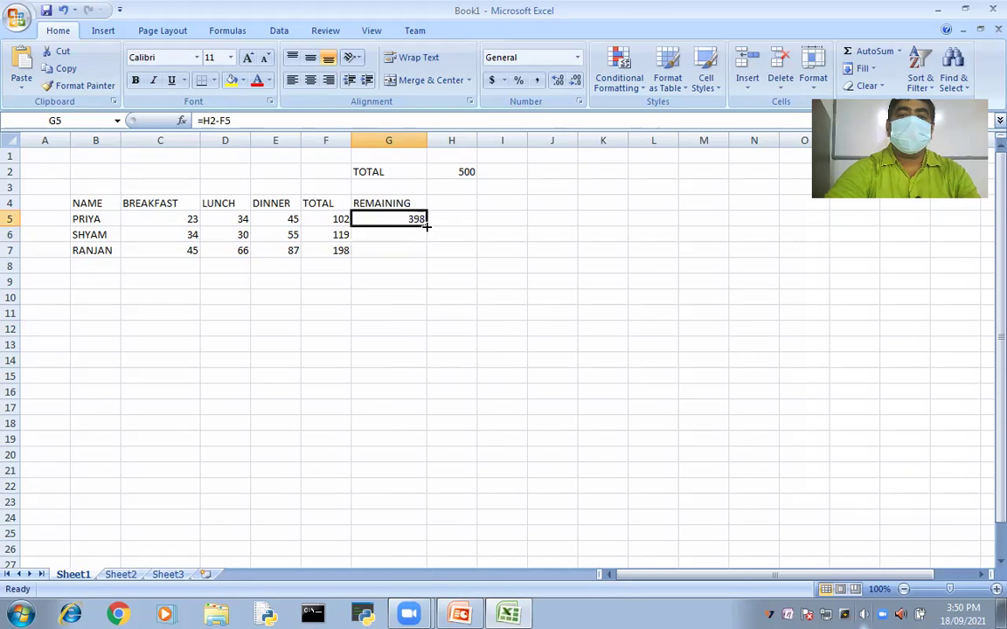
{"action": "left_click_drag", "start_coordinate": [427, 227], "coordinate": [427, 254]}
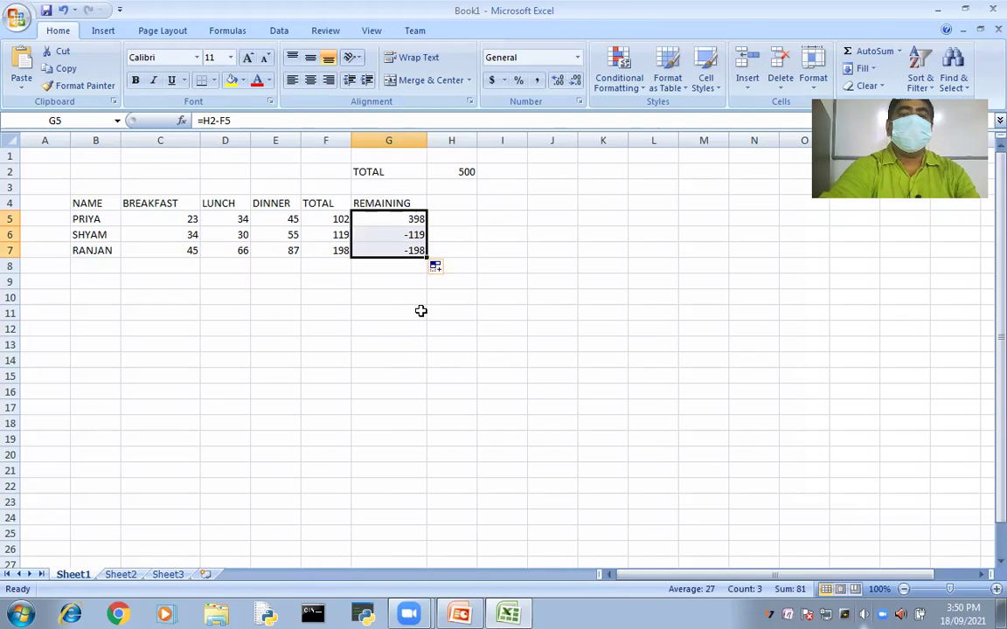
{"action": "left_click", "coordinate": [420, 311]}
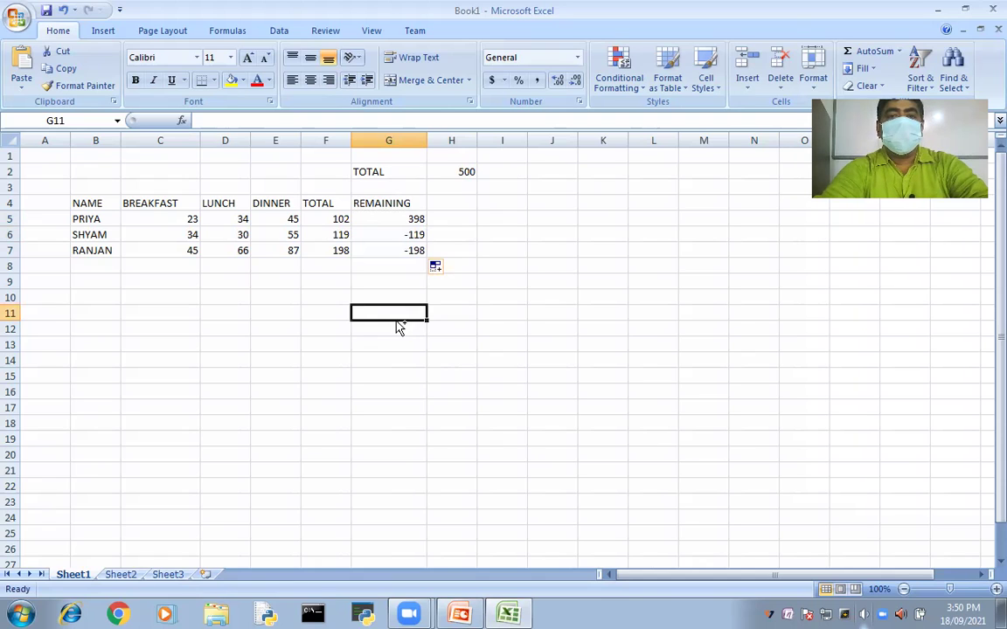
{"action": "key", "text": "ctrl+z"}
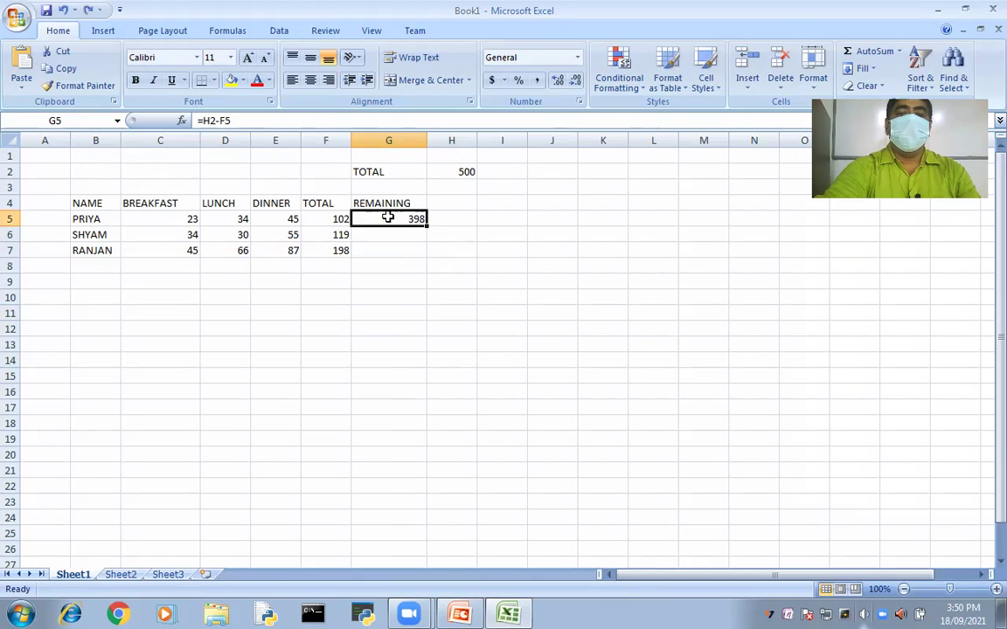
Step: Make the H2 reference in the G5 formula absolute so it reads =$H$2-F5
{"action": "left_click", "coordinate": [463, 173]}
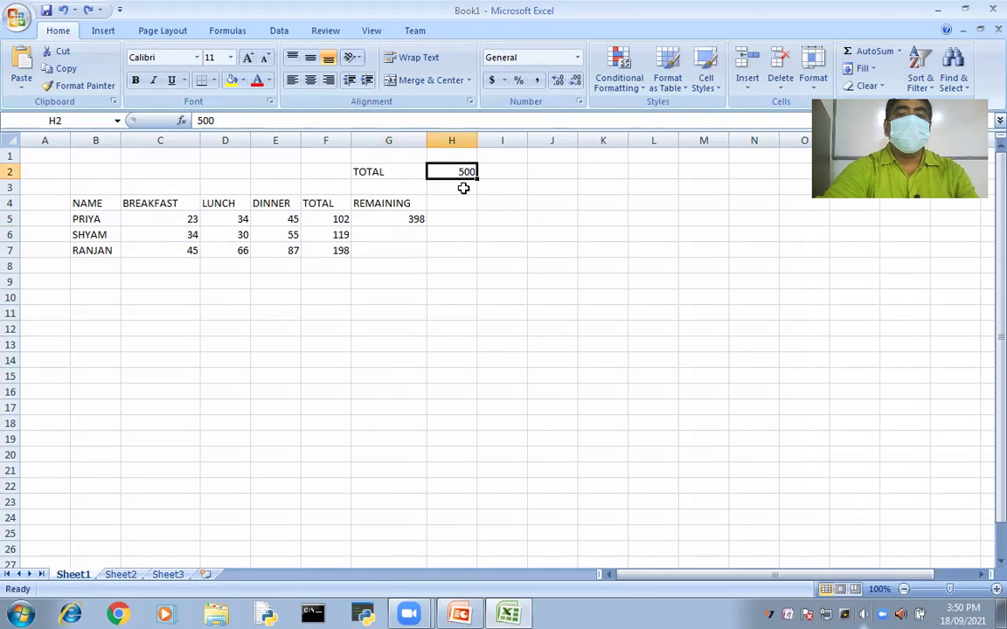
{"action": "key", "text": "Left"}
{"action": "key", "text": "Down"}
{"action": "key", "text": "Down"}
{"action": "key", "text": "Down"}
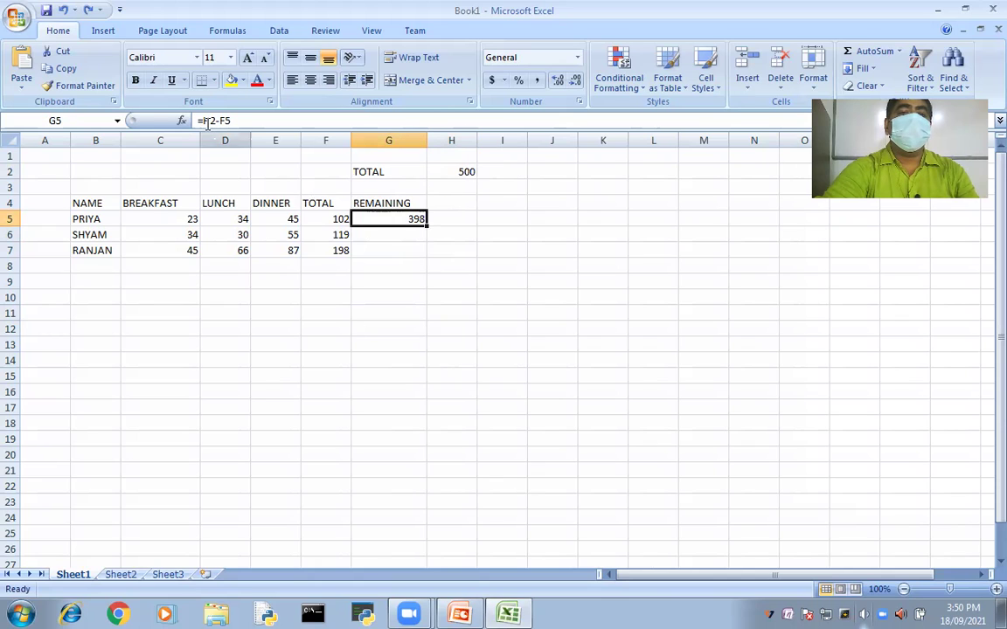
{"action": "left_click", "coordinate": [202, 120]}
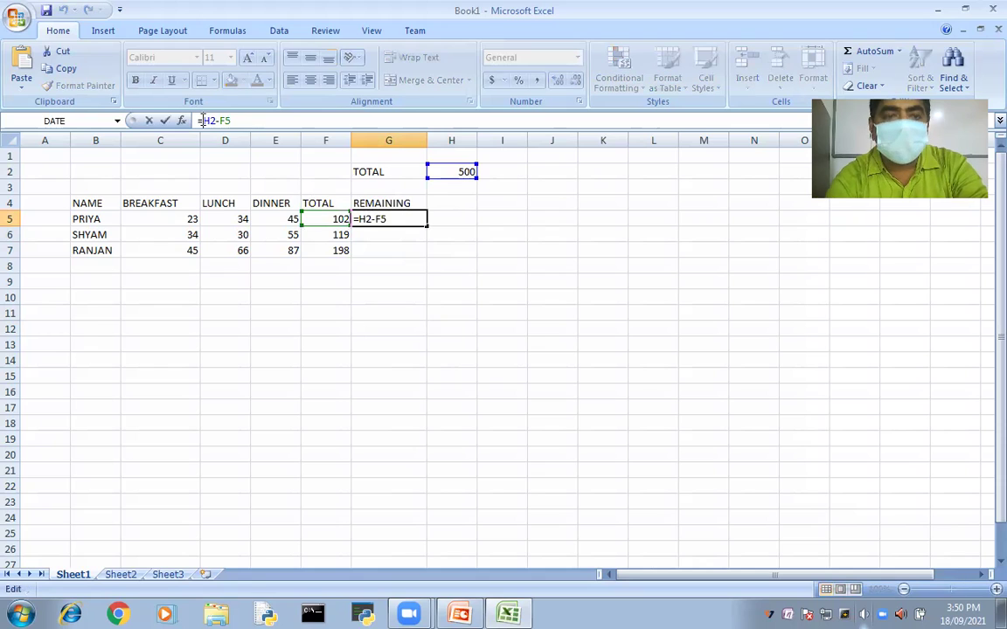
{"action": "type", "text": "$H"}
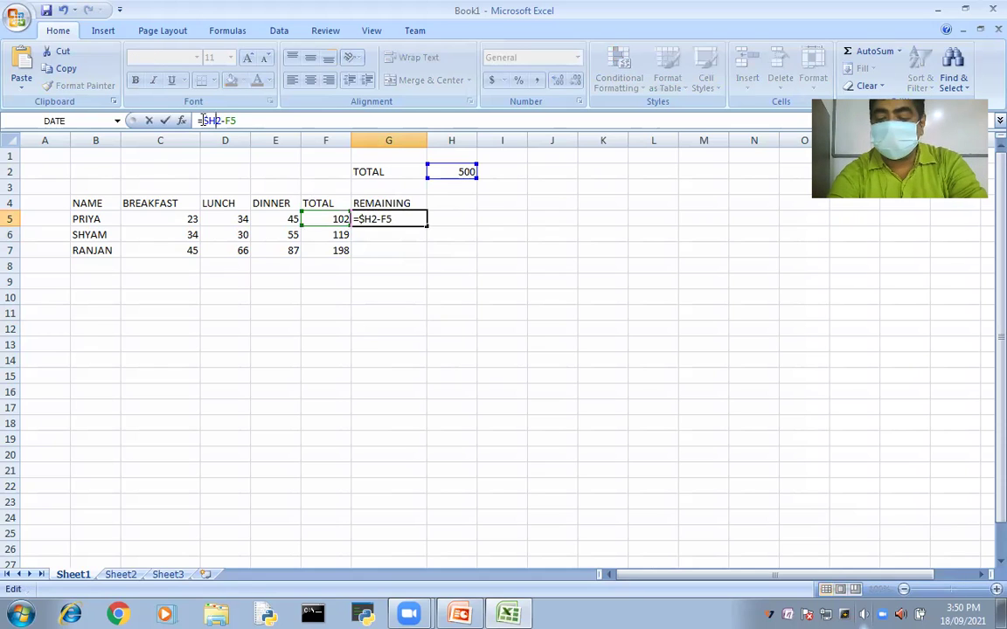
{"action": "type", "text": "$"}
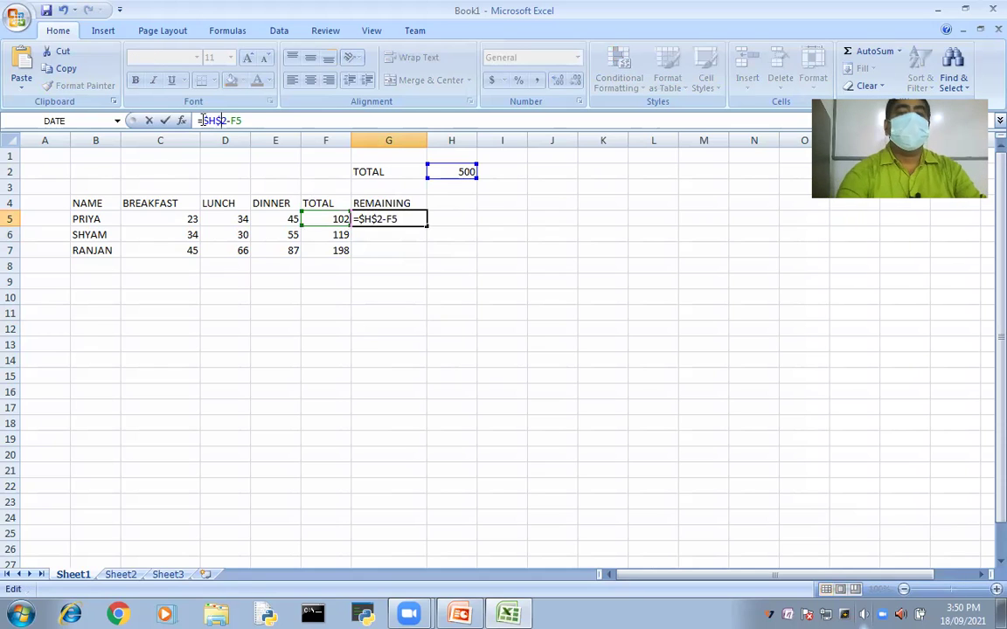
{"action": "key", "text": "Return"}
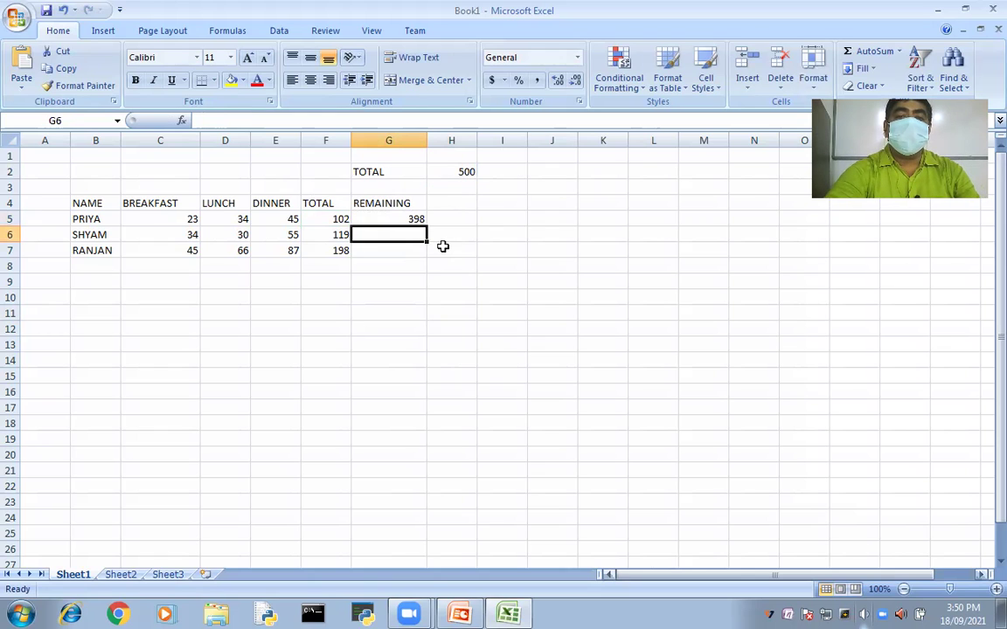
Step: Fill the G5 formula with the absolute reference down through G7
{"action": "left_click", "coordinate": [414, 220]}
{"action": "left_click_drag", "start_coordinate": [425, 240], "coordinate": [476, 263]}
{"action": "left_click", "coordinate": [507, 298]}
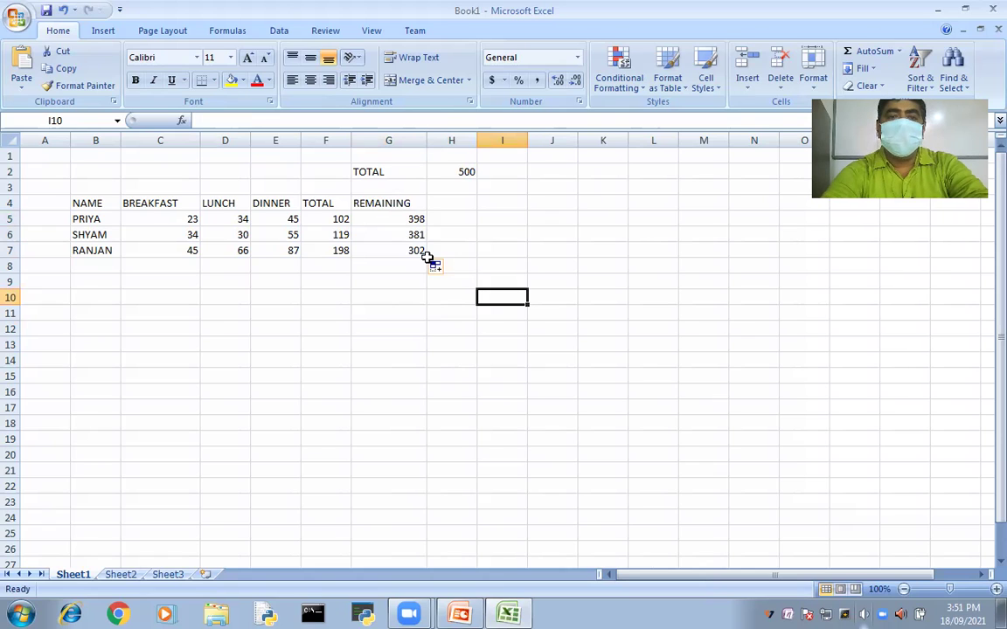
Step: Show the formulas in the worksheet cells to examine the total and remaining columns, and return to the normal value view
{"action": "key", "text": "ctrl+grave"}
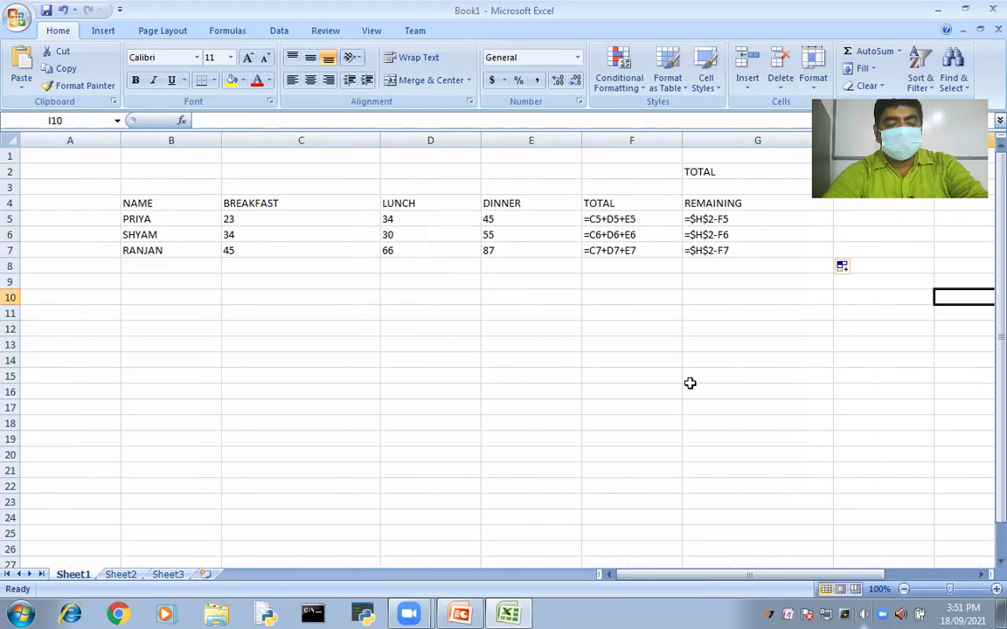
{"action": "key", "text": "ctrl+grave"}
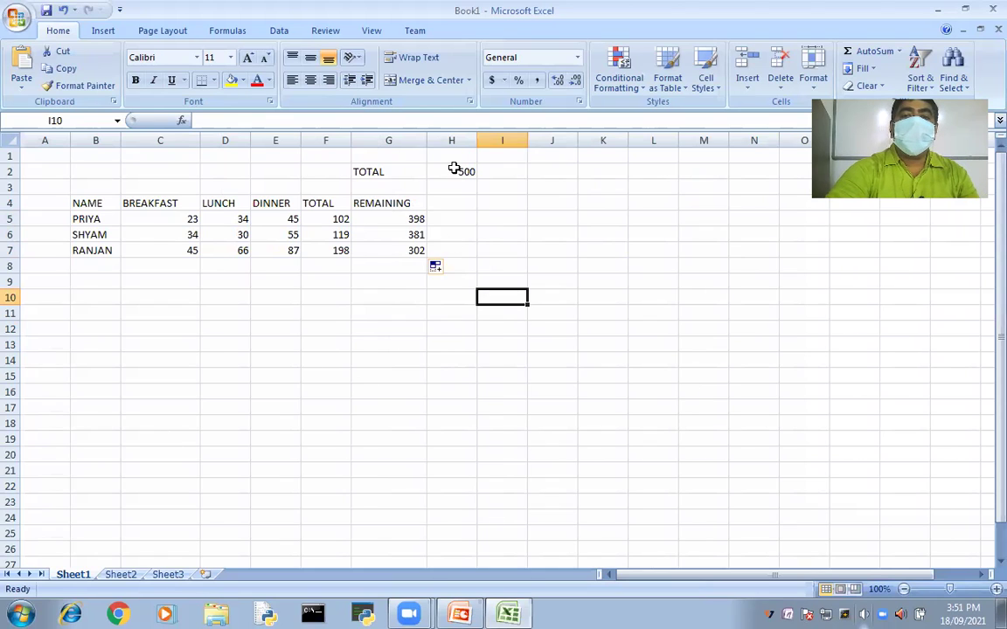
Step: Enter the formula =Sheet1!h2 in cell D5 of Sheet2 to reference the overall total on Sheet1
{"action": "left_click", "coordinate": [453, 171]}
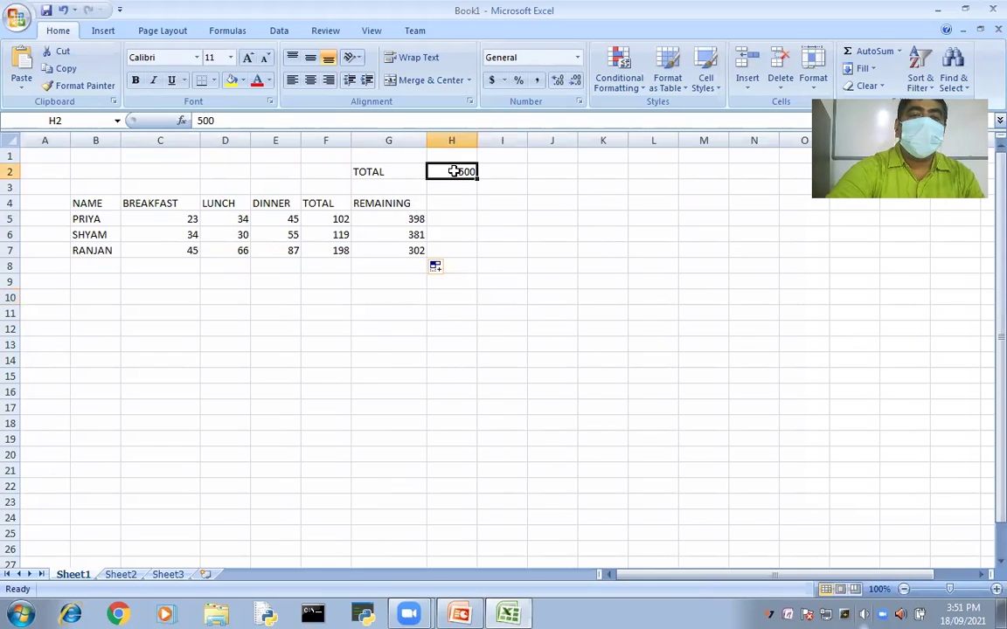
{"action": "left_click", "coordinate": [122, 575]}
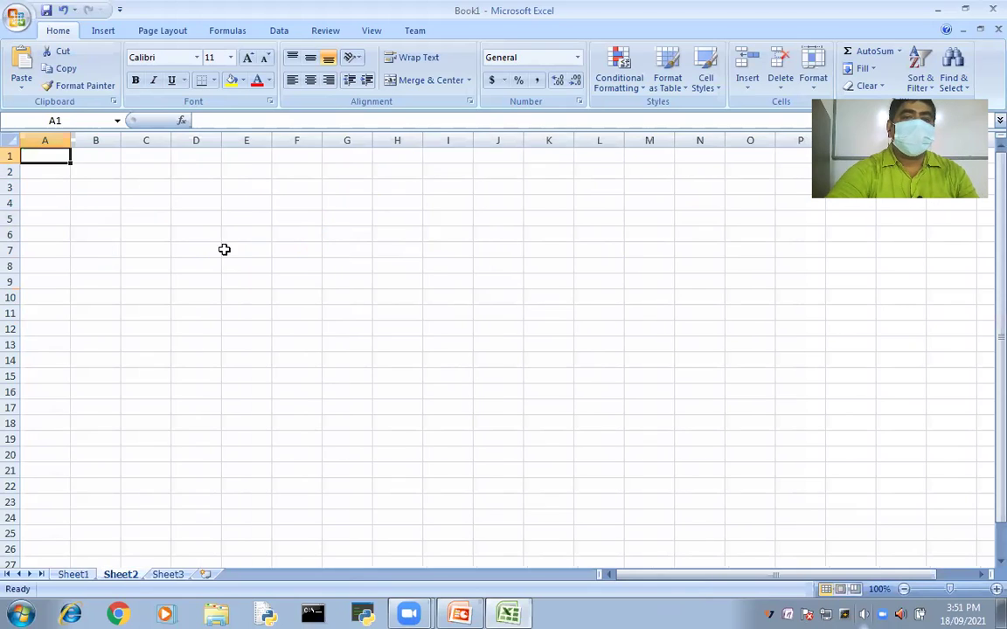
{"action": "left_click", "coordinate": [194, 216]}
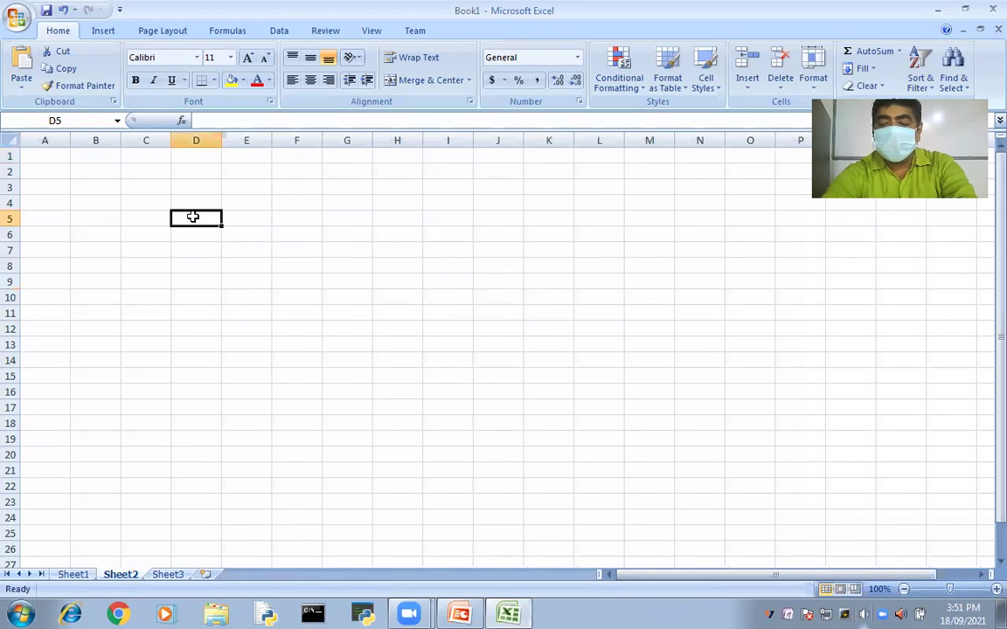
{"action": "type", "text": "="}
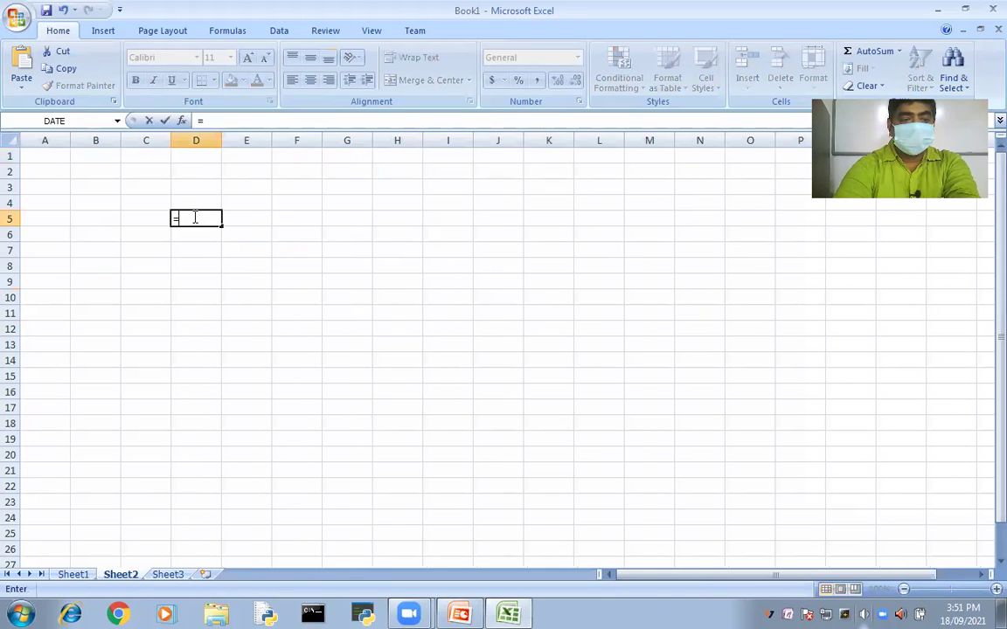
{"action": "type", "text": "S"}
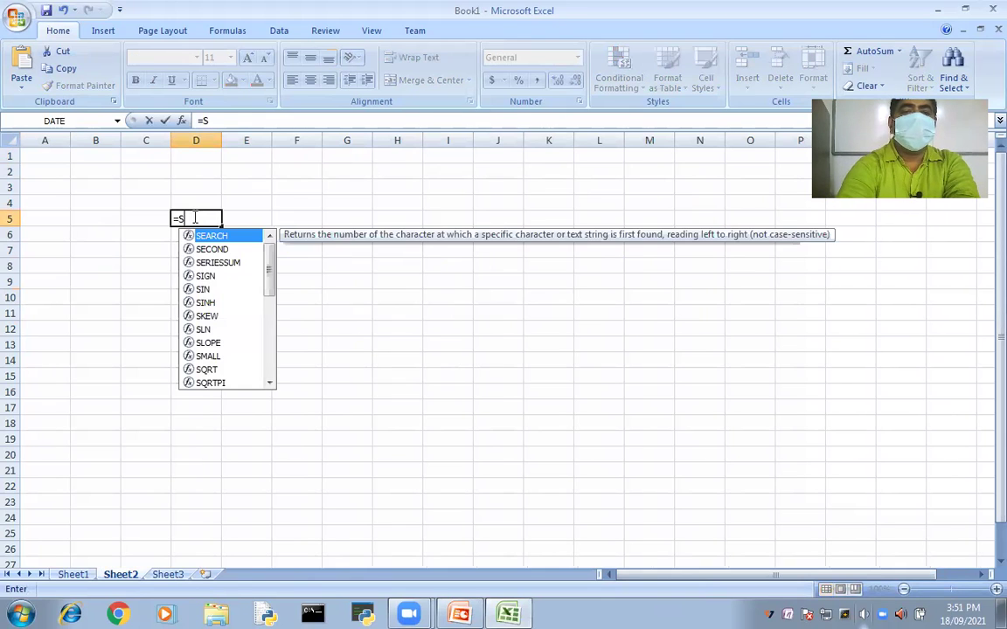
{"action": "type", "text": "HE"}
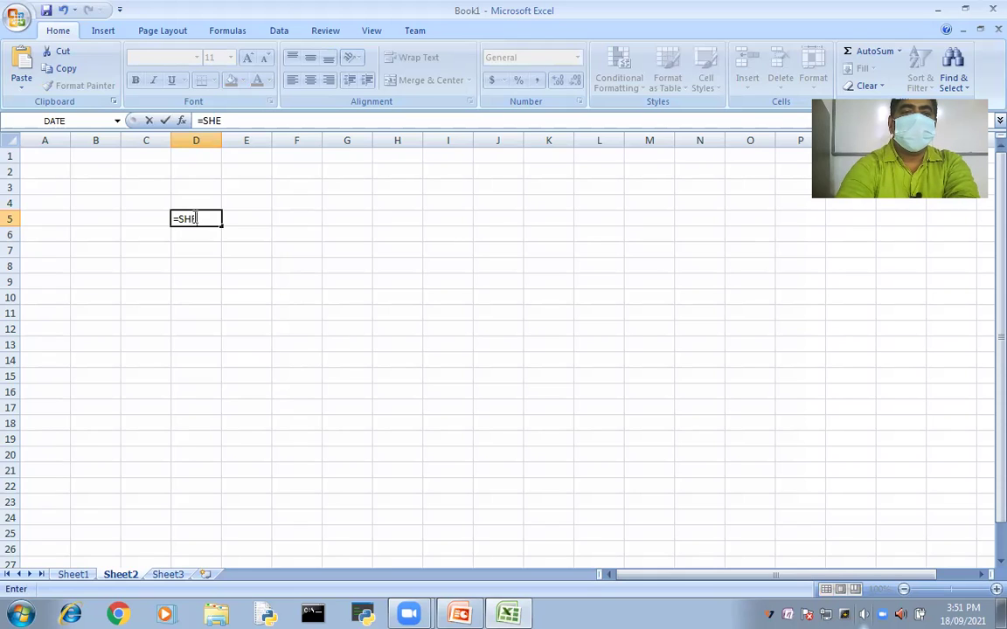
{"action": "key", "text": "BackSpace"}
{"action": "key", "text": "BackSpace"}
{"action": "type", "text": "heet"}
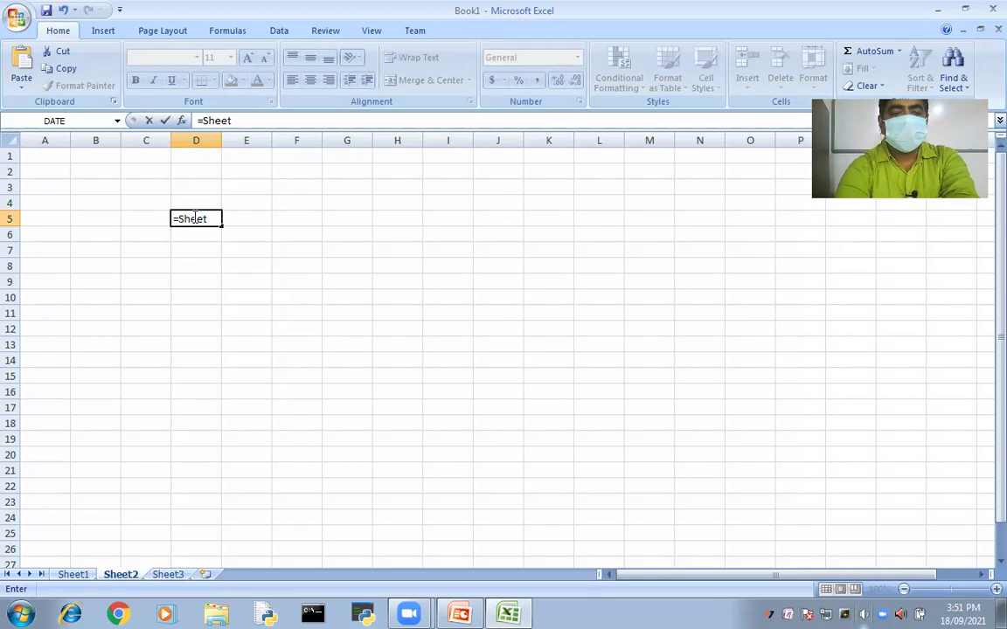
{"action": "type", "text": "1"}
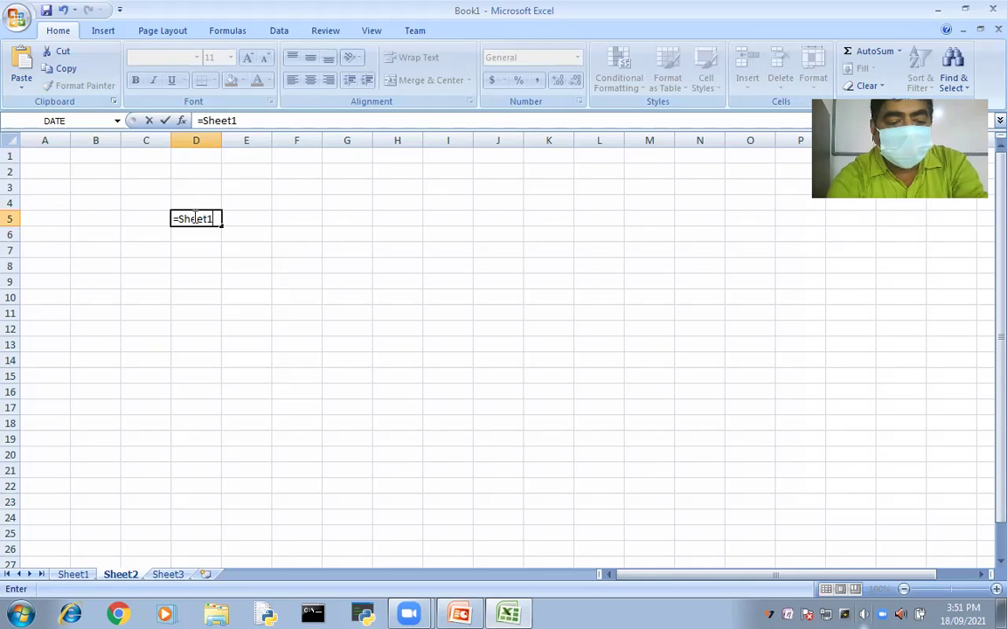
{"action": "type", "text": "!"}
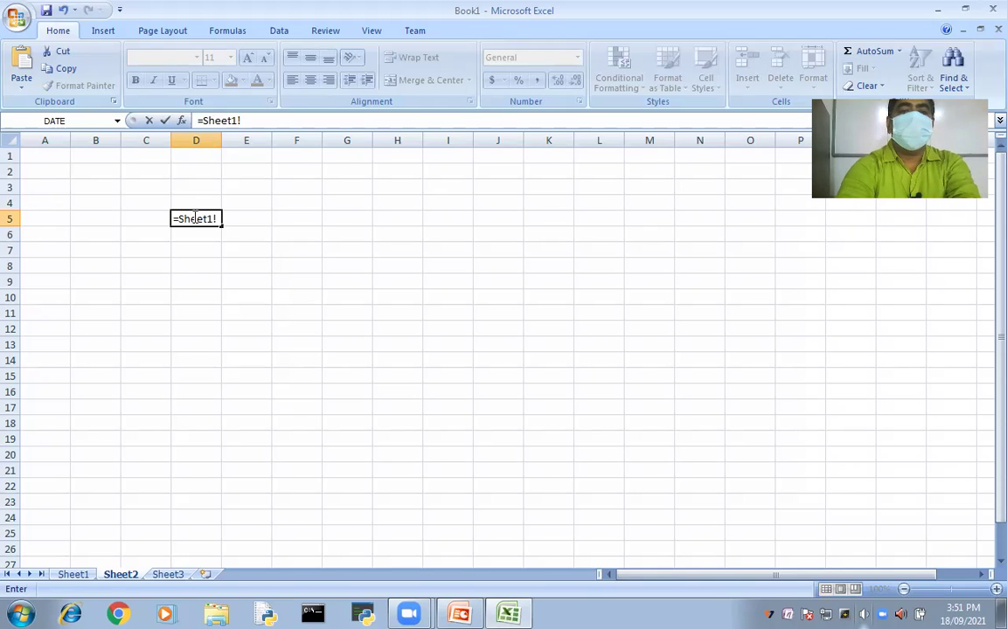
{"action": "type", "text": "h2"}
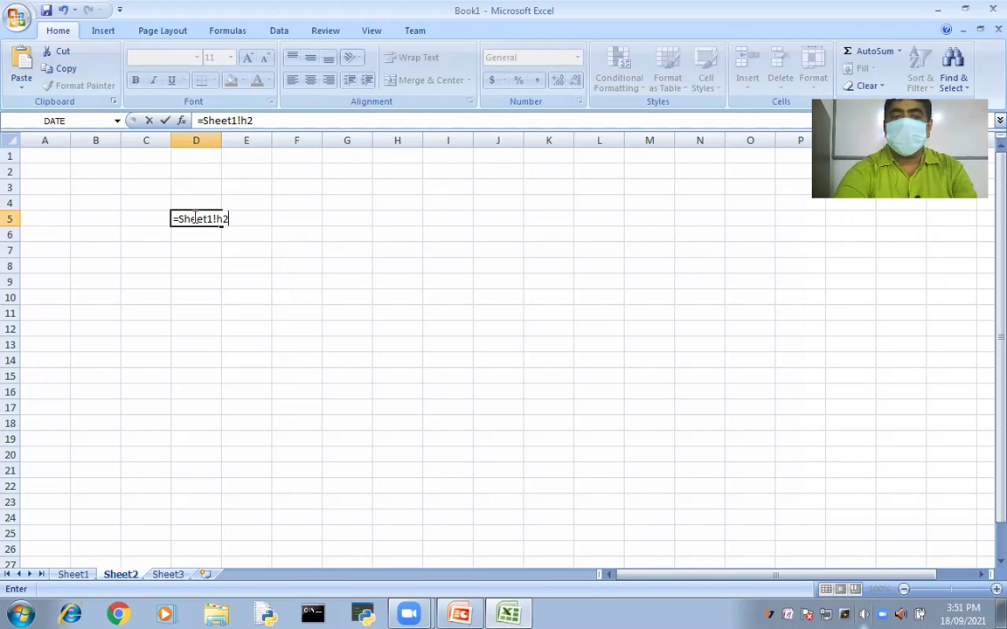
{"action": "key", "text": "Return"}
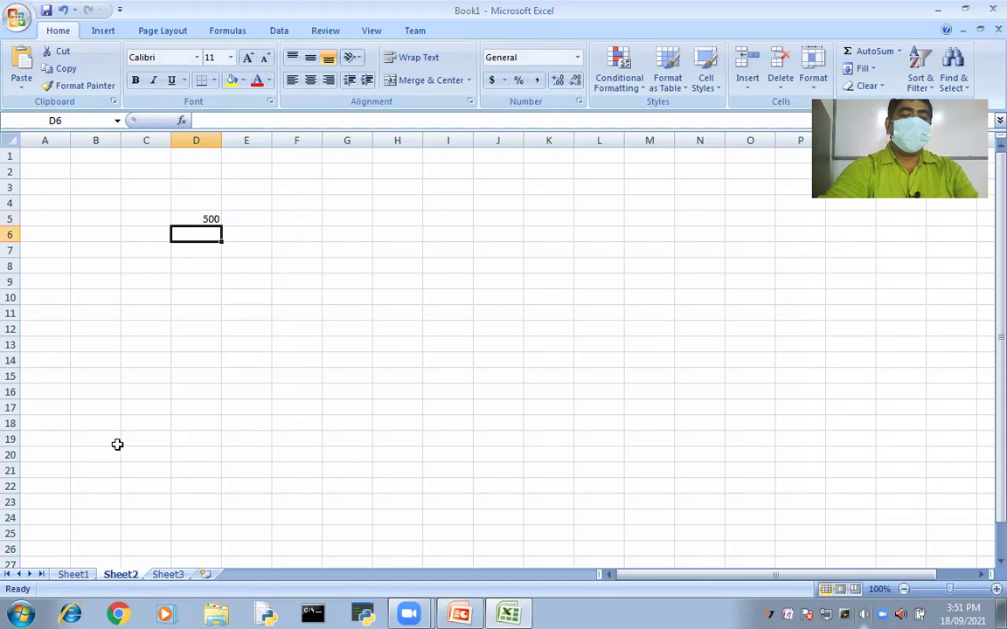
Step: Change the overall total in cell H2 of Sheet1 to 600 and check the linked cell on Sheet2
{"action": "left_click", "coordinate": [72, 575]}
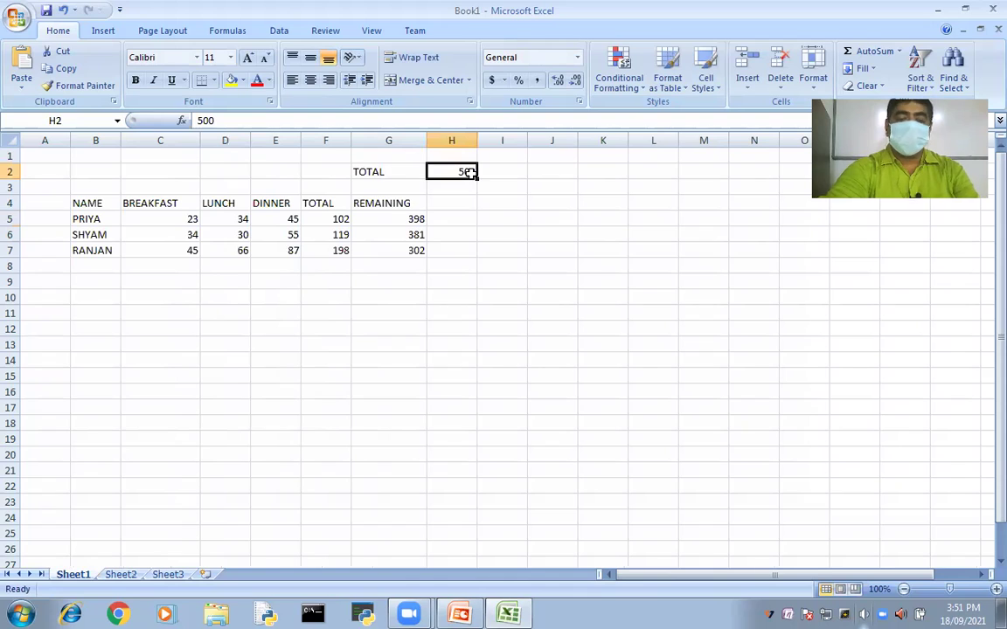
{"action": "type", "text": "600"}
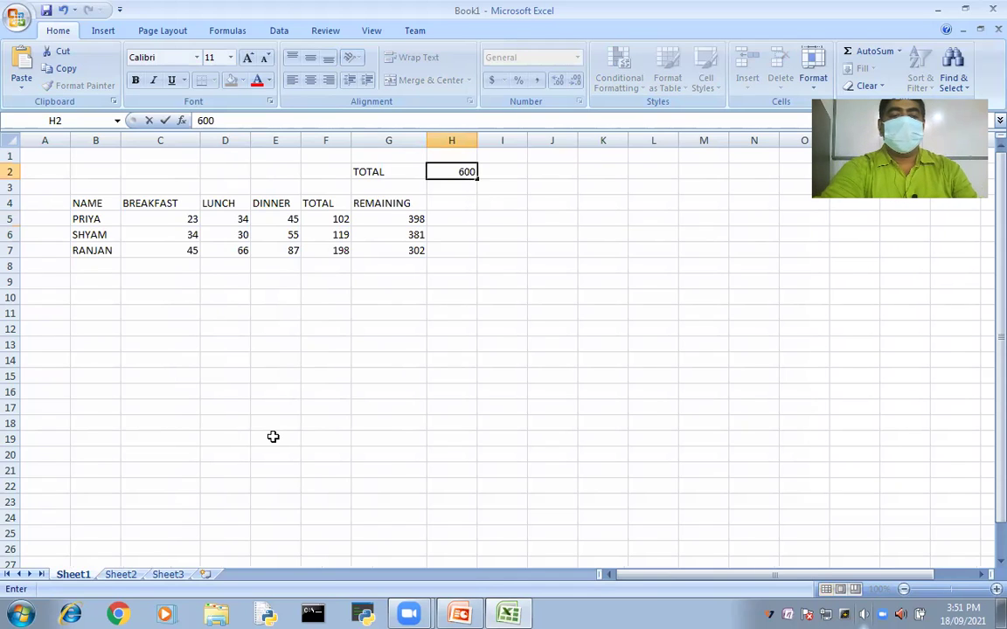
{"action": "left_click", "coordinate": [263, 503]}
{"action": "left_click", "coordinate": [123, 575]}
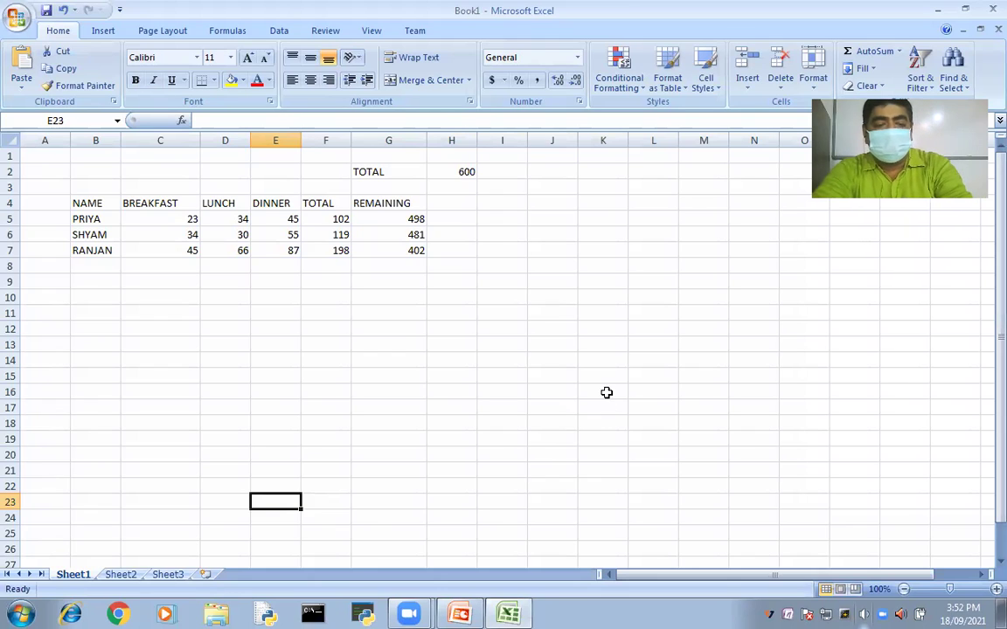
Step: Switch to the PowerPoint presentation, start the slide show from the multiple worksheets slide, and advance to the Function slide
{"action": "key", "text": "alt+Tab"}
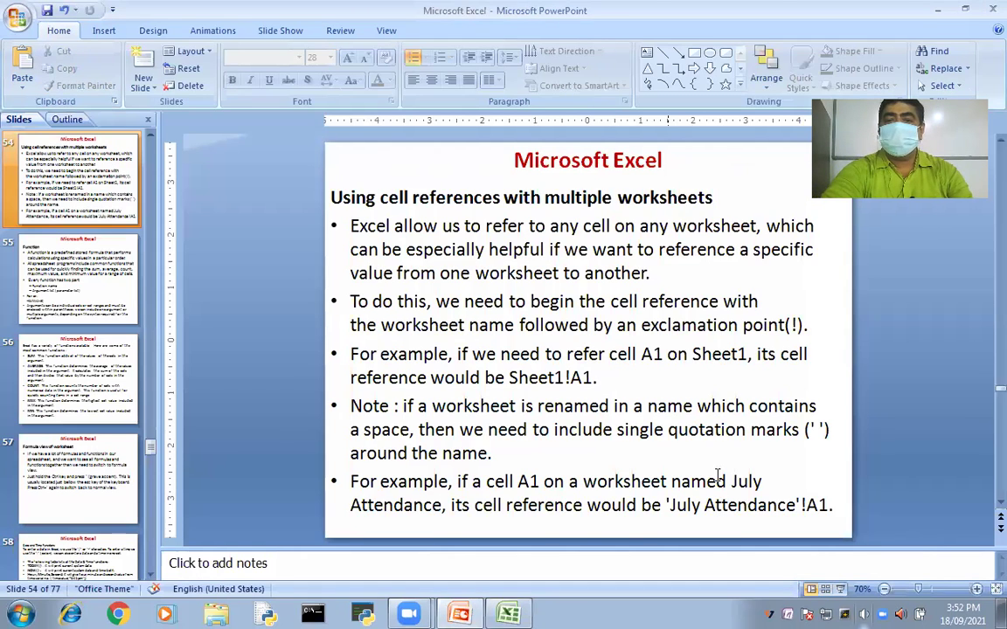
{"action": "left_click", "coordinate": [719, 483]}
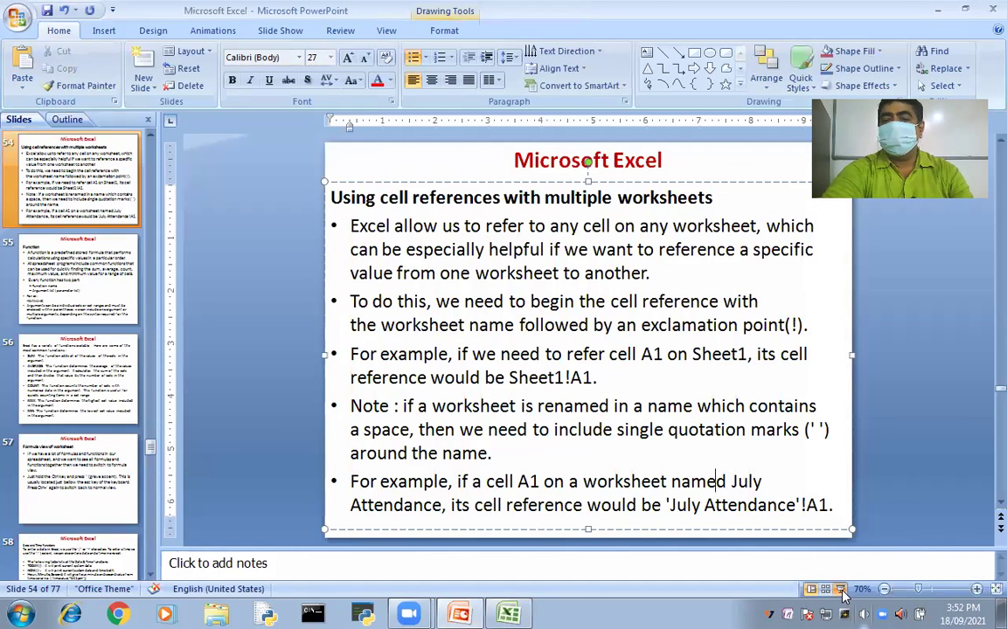
{"action": "left_click", "coordinate": [840, 590]}
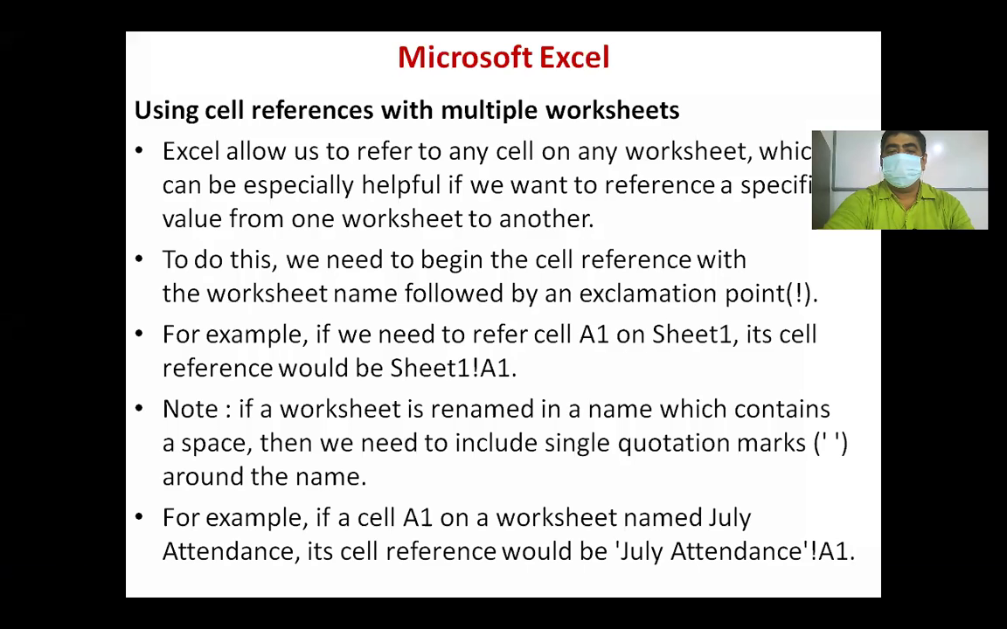
{"action": "key", "text": "Right"}
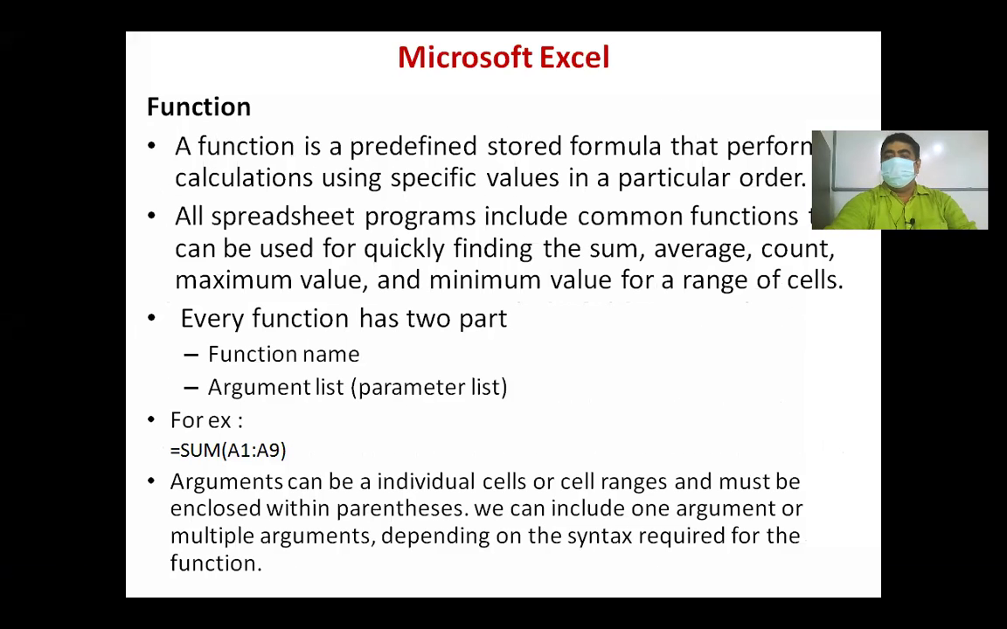